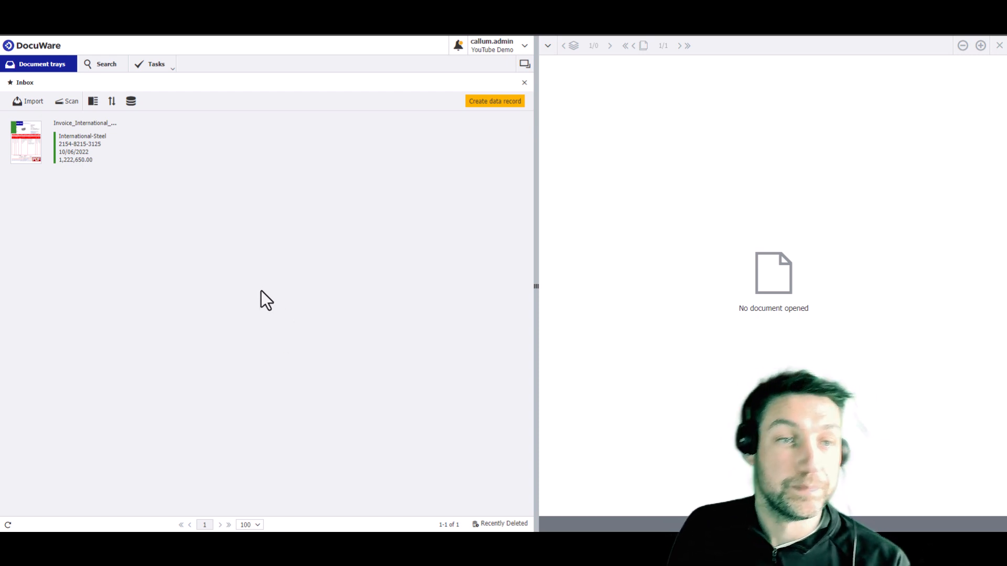
- Review the International-Steel invoice already stored in the Accounts file cabinet's search results
{"action": "left_click", "coordinate": [101, 67]}
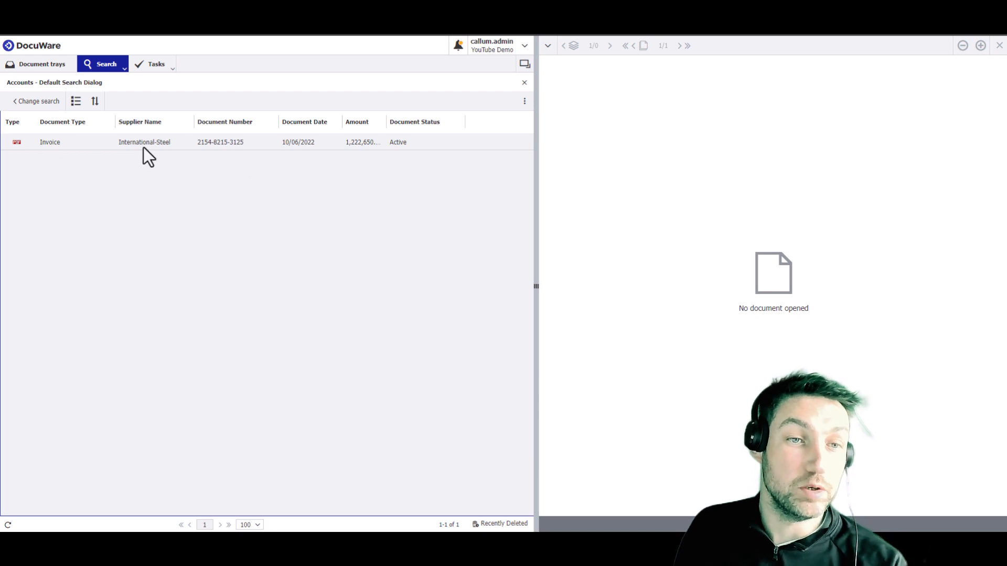
{"action": "left_click", "coordinate": [51, 142]}
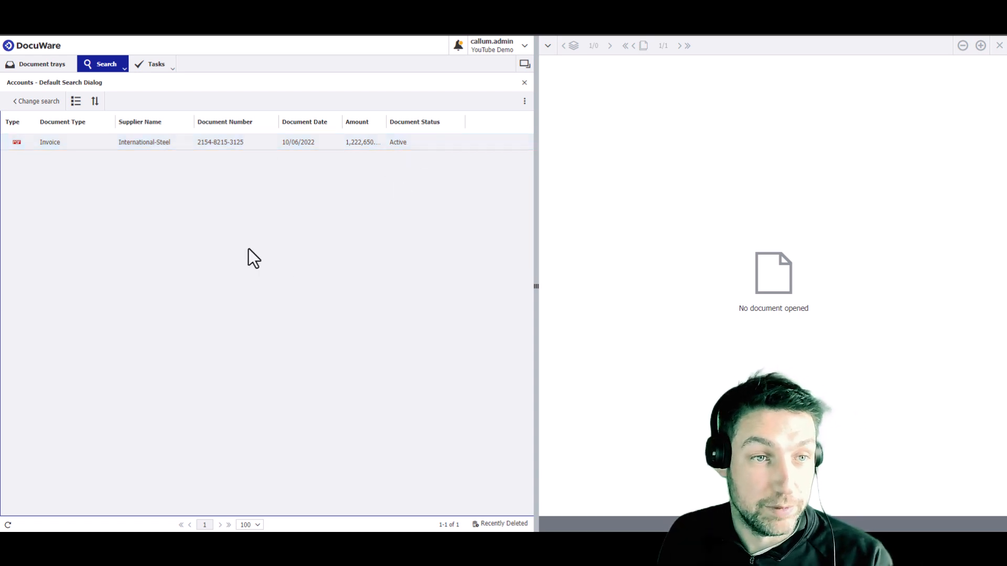
- Store the International-Steel invoice from the Inbox tray in the Accounts file cabinet with Document Status left blank
{"action": "left_click", "coordinate": [41, 71]}
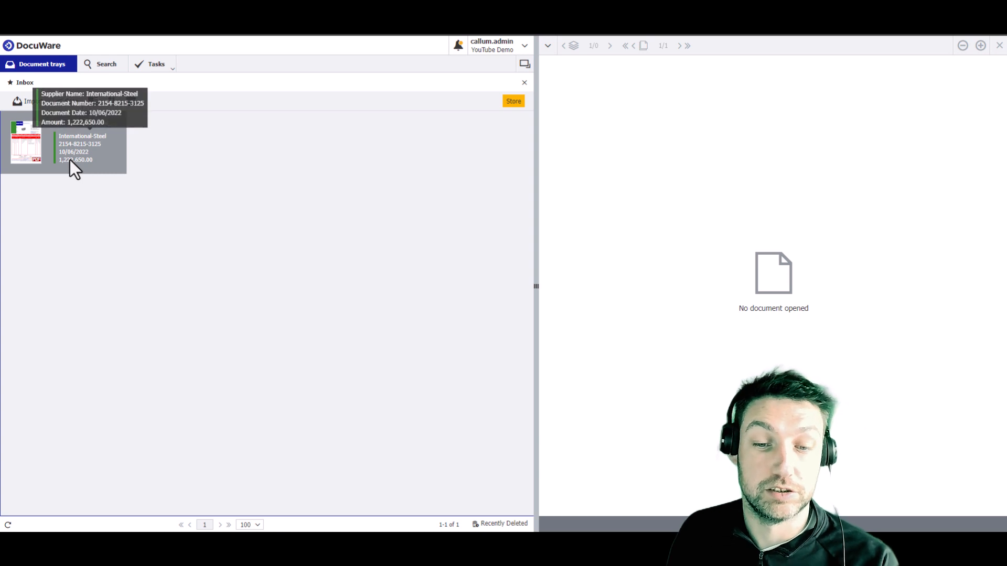
{"action": "left_click", "coordinate": [217, 313]}
{"action": "left_click", "coordinate": [71, 168]}
{"action": "left_click", "coordinate": [513, 101]}
{"action": "left_click_drag", "start_coordinate": [24, 206], "coordinate": [58, 204]}
{"action": "left_click", "coordinate": [60, 205]}
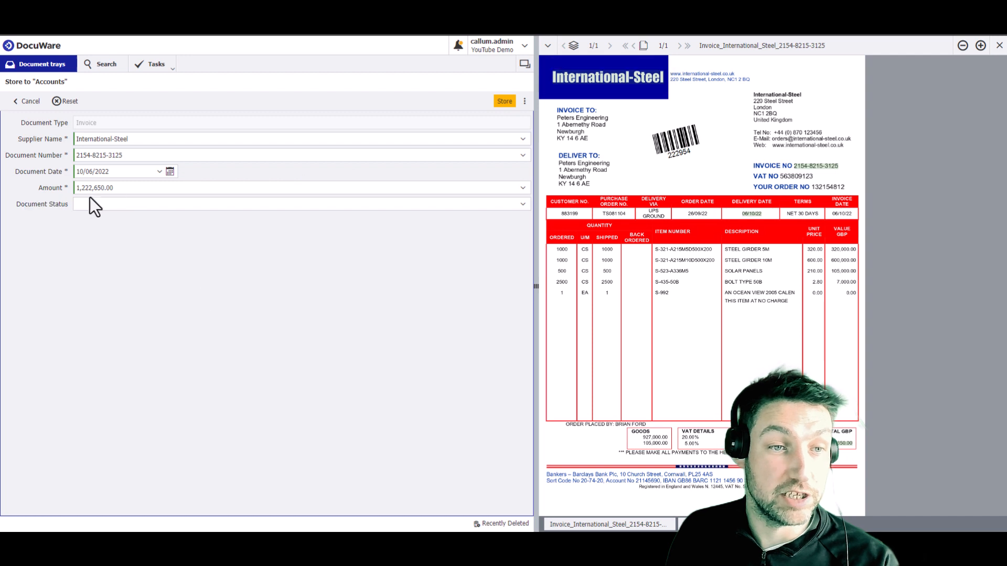
{"action": "left_click", "coordinate": [504, 102]}
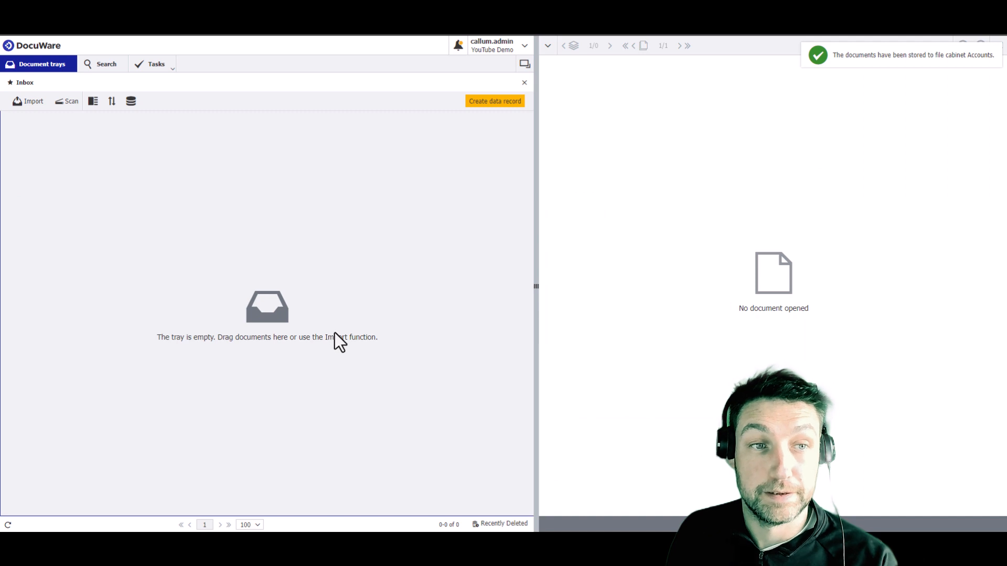
- Check the Document Status of the newly stored International-Steel invoice in the Accounts search results
{"action": "left_click", "coordinate": [102, 65]}
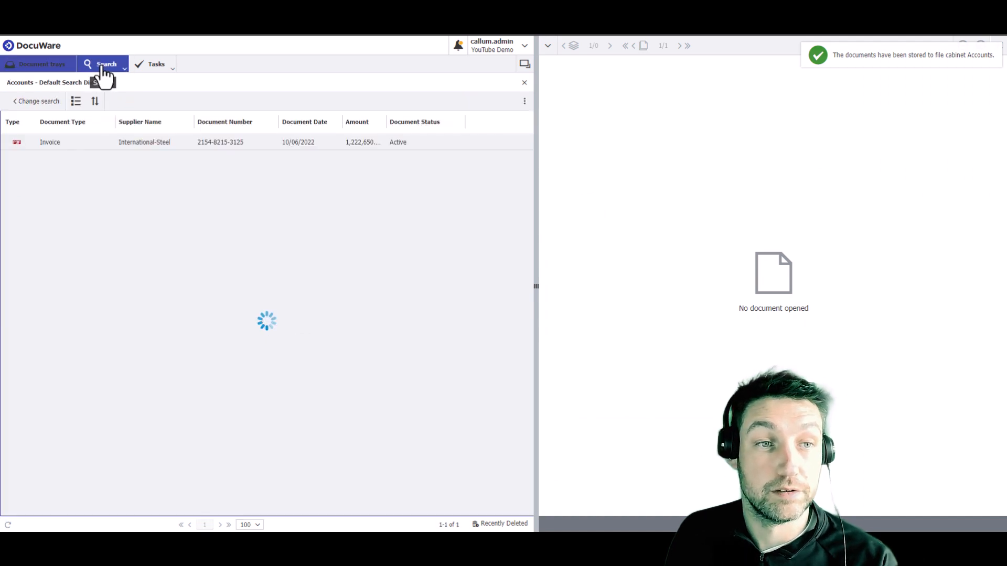
{"action": "double_click", "coordinate": [405, 142]}
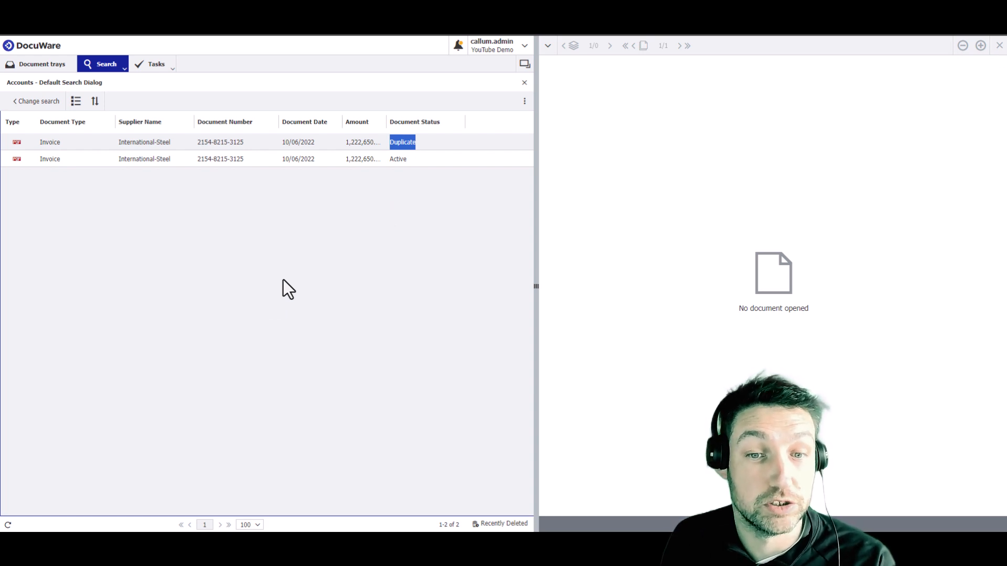
{"action": "left_click", "coordinate": [273, 299]}
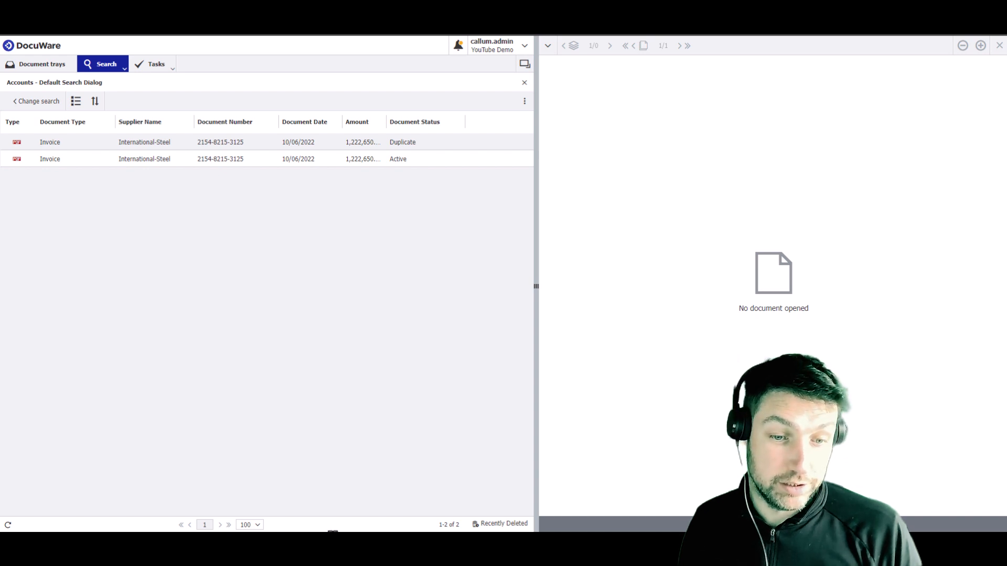
- Switch to DocuWare Workflow Designer
{"action": "key", "text": "super"}
{"action": "type", "text": "work"}
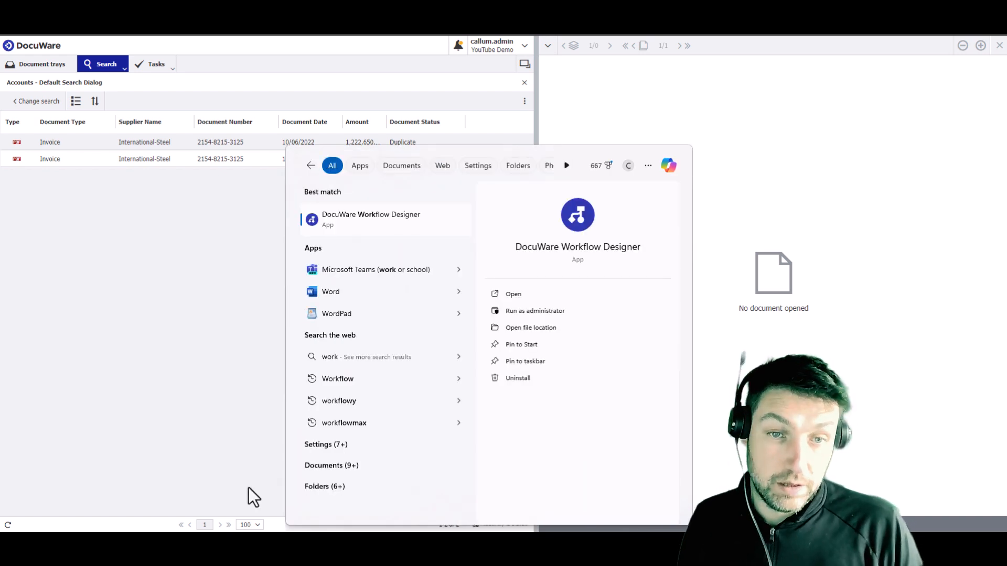
{"action": "left_click", "coordinate": [359, 216]}
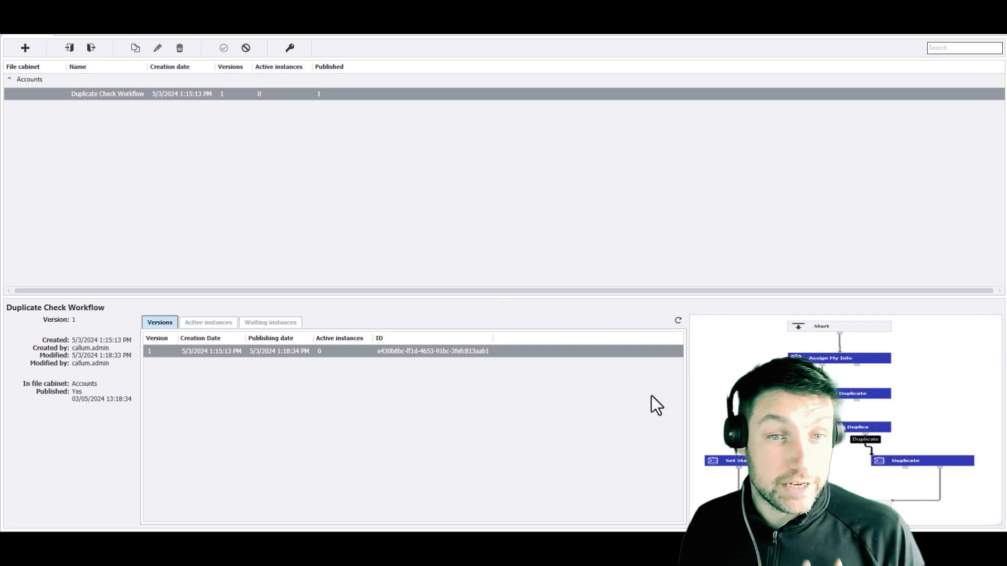
- Create a workflow named Duplicate Check in the Accounts file cabinet and enter the workflow user's account name
{"action": "left_click", "coordinate": [26, 50]}
{"action": "left_click_drag", "start_coordinate": [394, 156], "coordinate": [344, 154]}
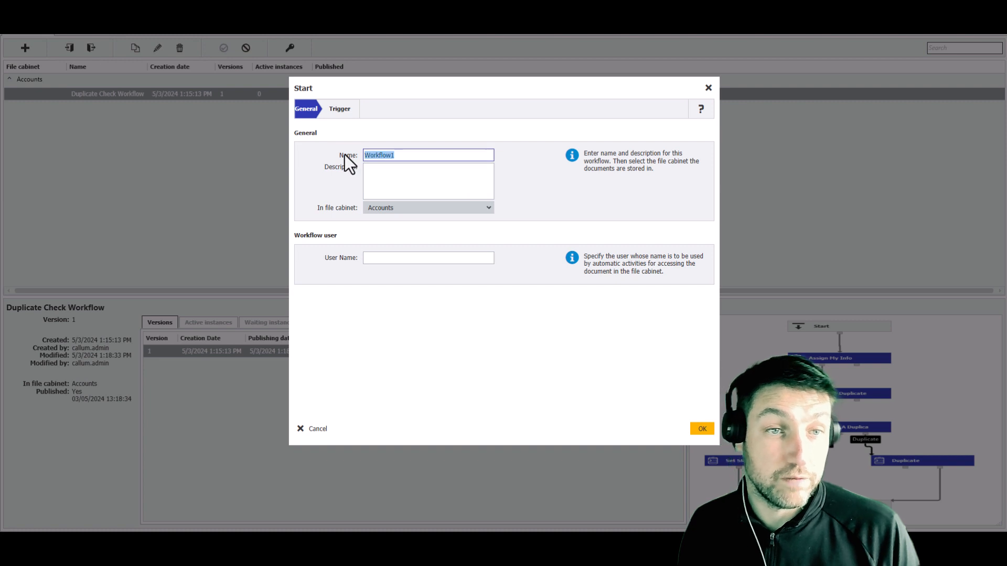
{"action": "type", "text": "Duplica"}
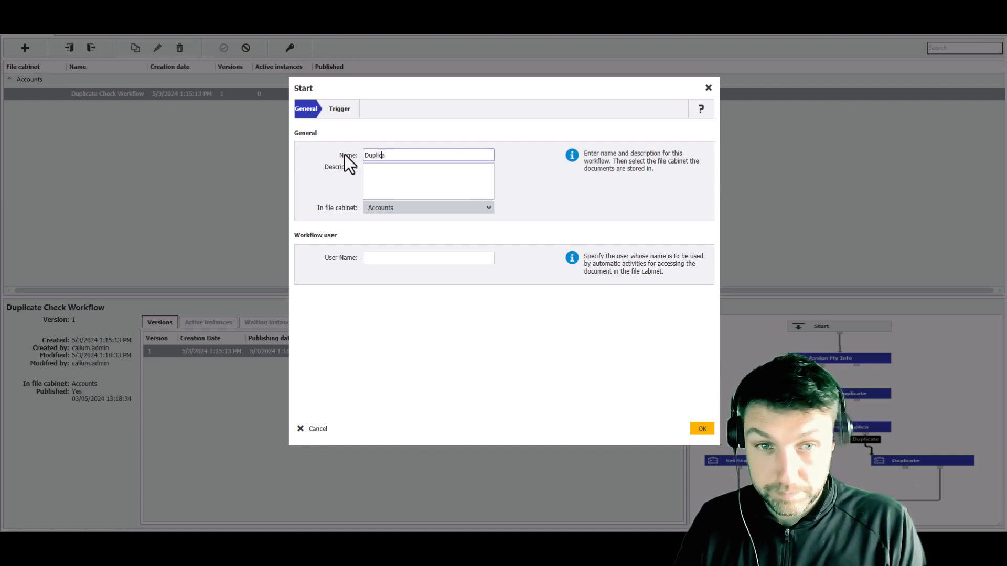
{"action": "type", "text": "te Check"}
{"action": "left_click", "coordinate": [456, 209]}
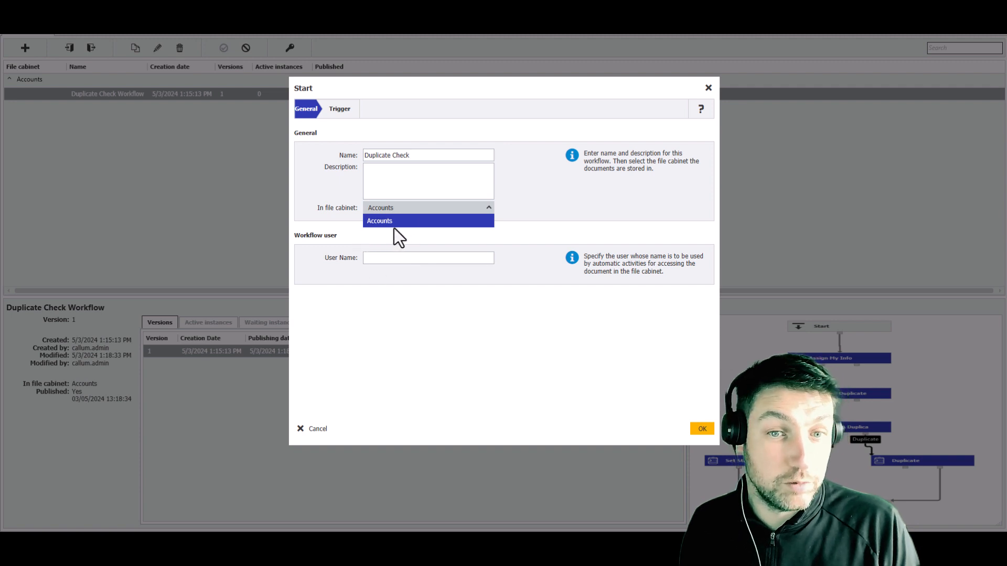
{"action": "left_click", "coordinate": [388, 221]}
{"action": "left_click", "coordinate": [373, 258]}
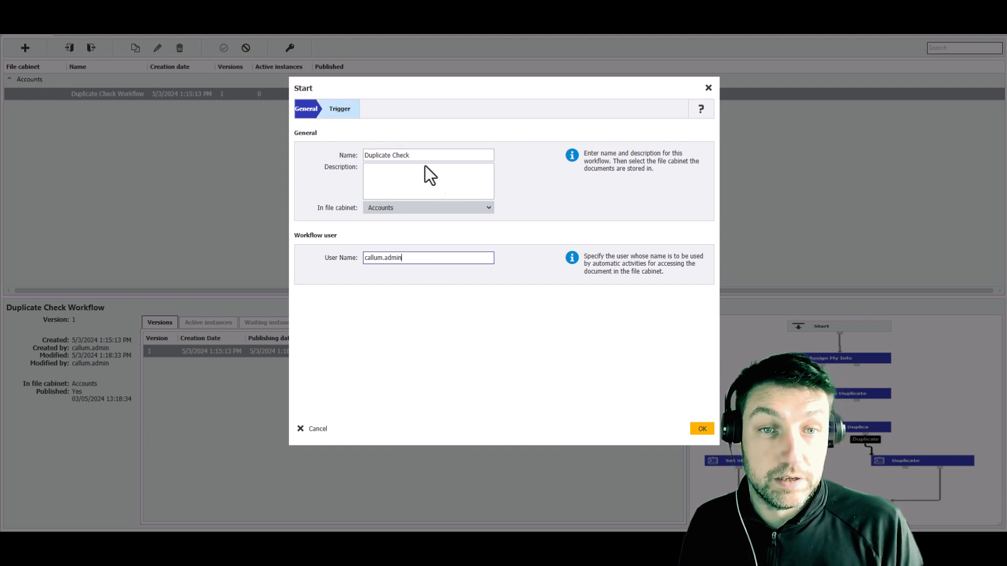
- Add a trigger condition for new documents so the workflow starts when Document Type equals Invoice
{"action": "left_click", "coordinate": [340, 109]}
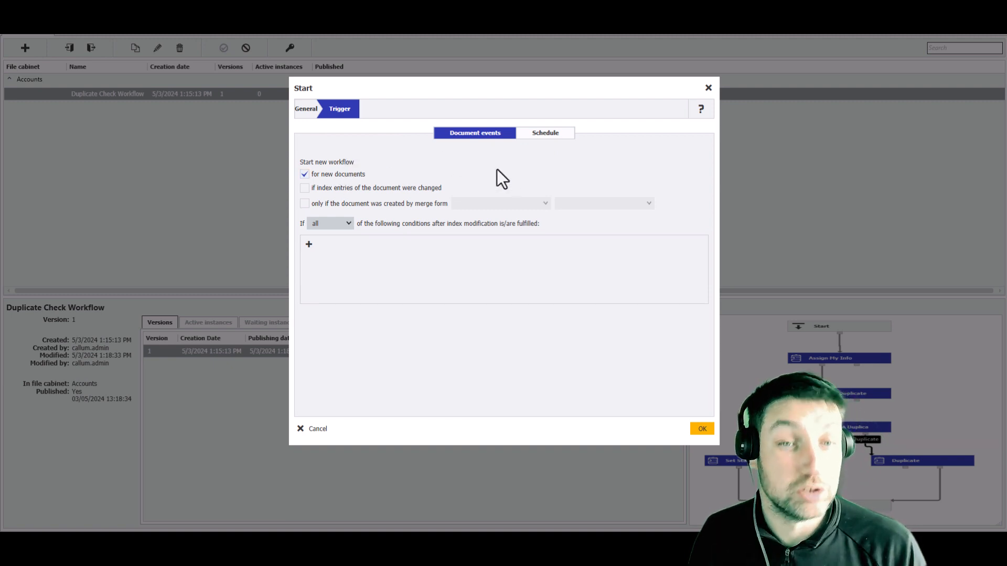
{"action": "left_click", "coordinate": [309, 244]}
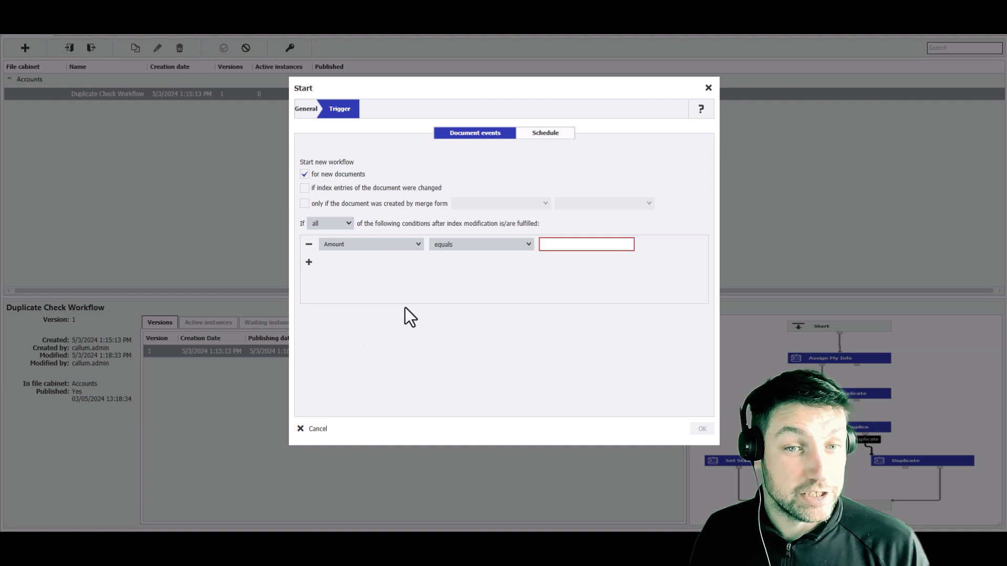
{"action": "left_click", "coordinate": [375, 245]}
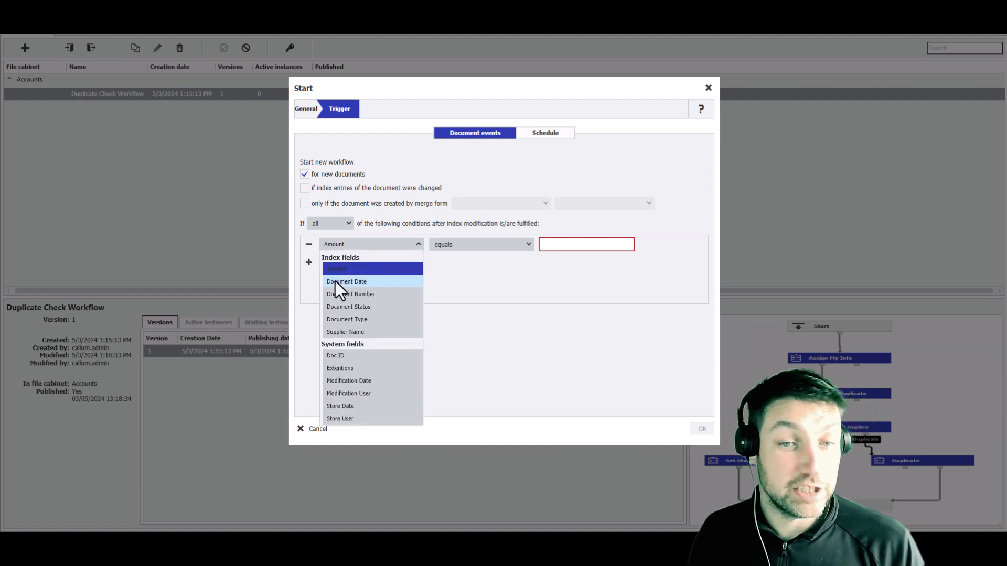
{"action": "left_click", "coordinate": [342, 322]}
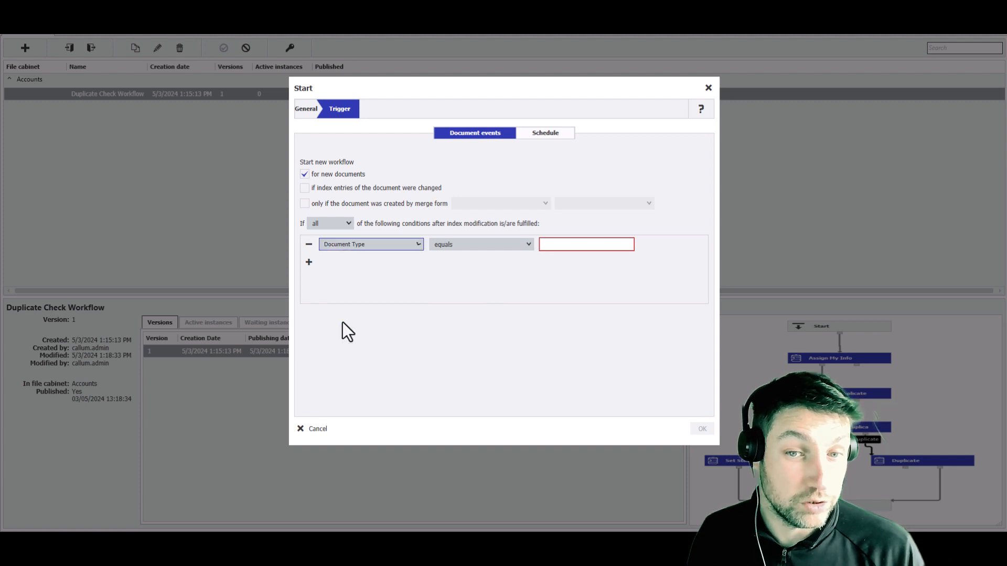
{"action": "left_click", "coordinate": [570, 242]}
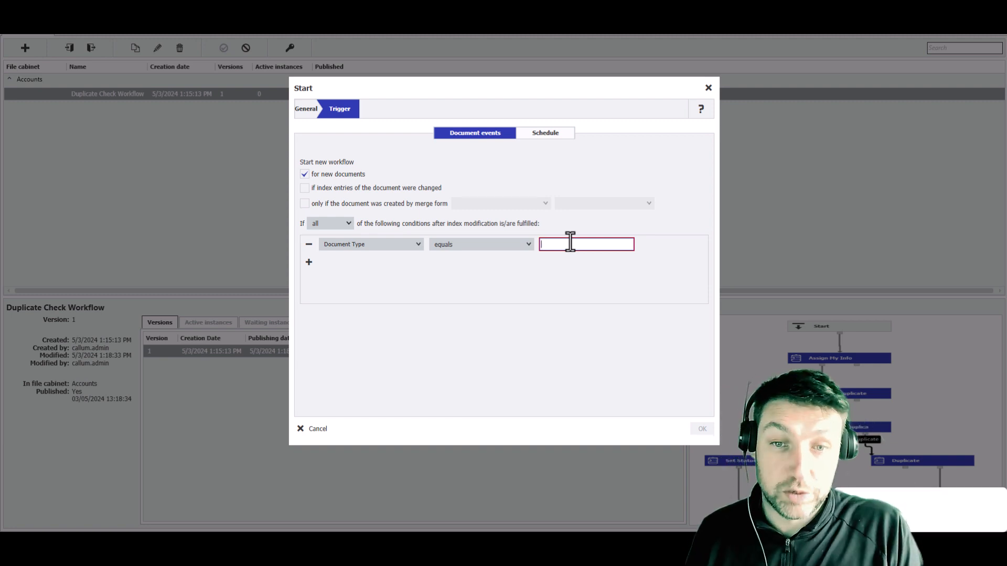
{"action": "type", "text": "Invoice"}
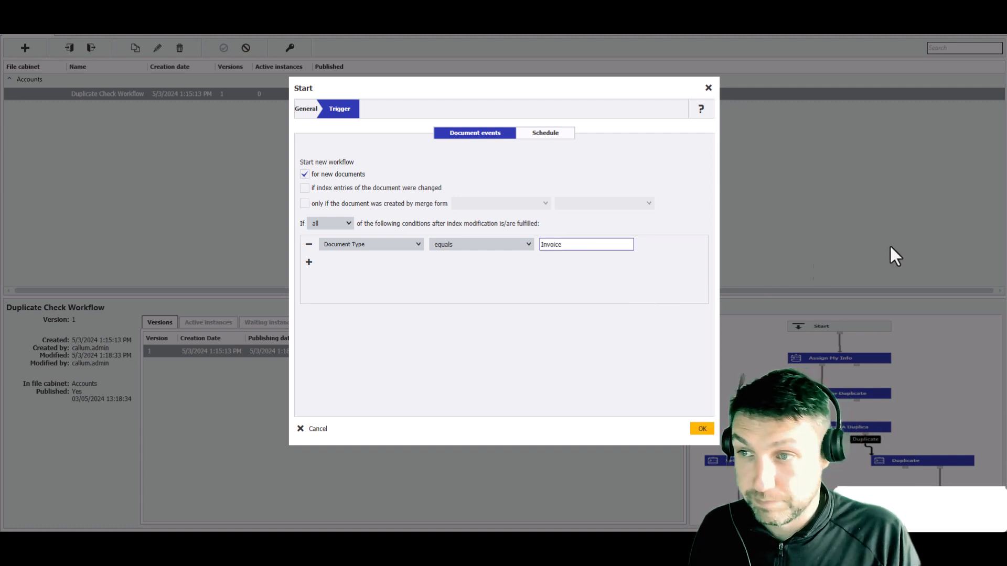
- Confirm the workflow's start settings and authenticate the workflow user with the account password
{"action": "left_click", "coordinate": [702, 428]}
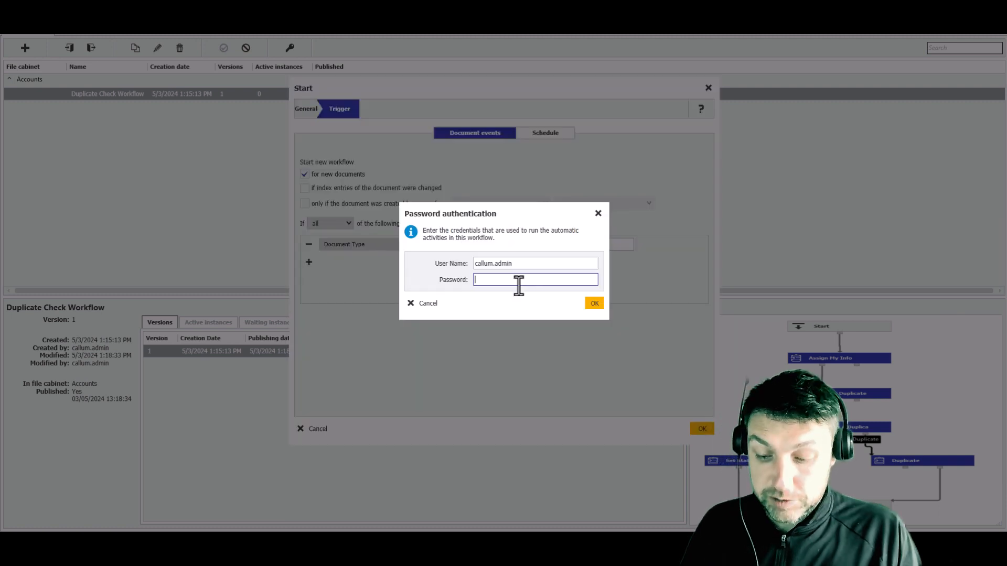
{"action": "type", "text": "***********"}
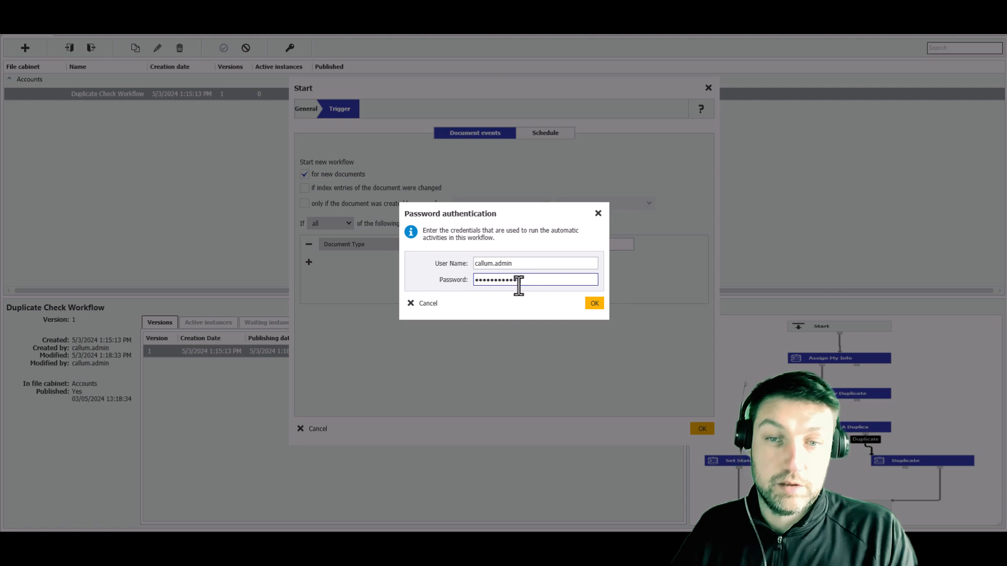
{"action": "key", "text": "Return"}
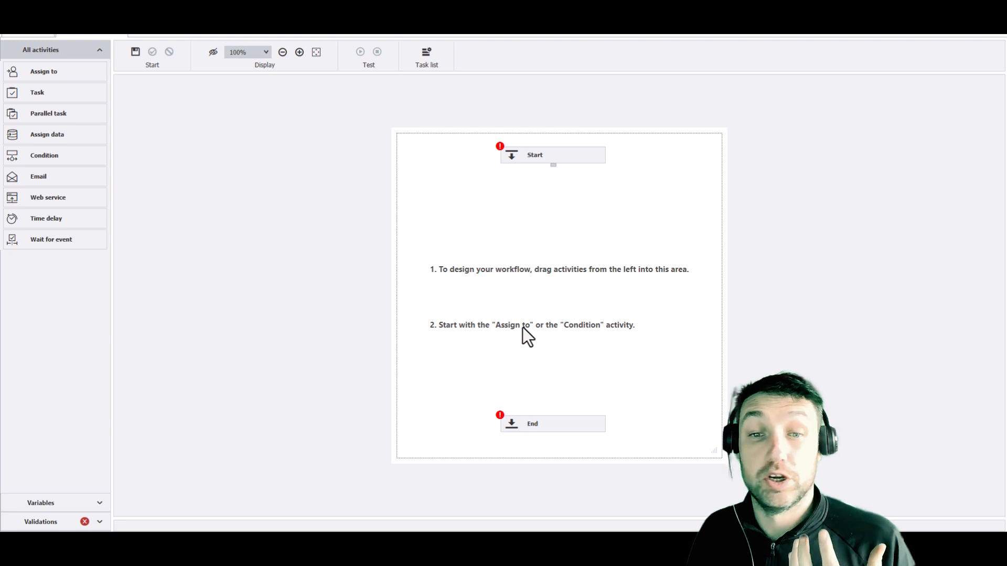
- Add two global text variables of length 255 named Supplier Name and Document Number
{"action": "left_click", "coordinate": [73, 504]}
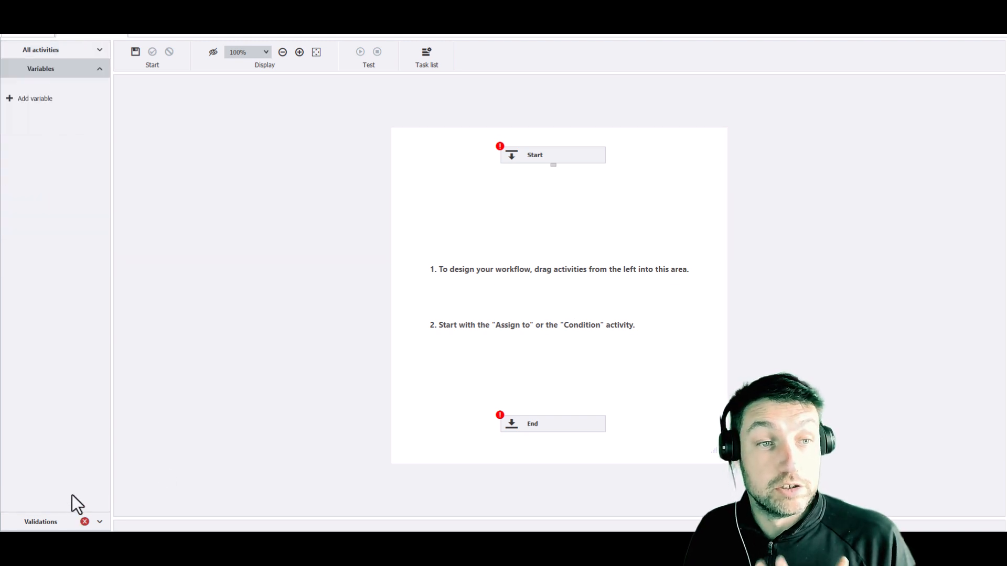
{"action": "left_click", "coordinate": [30, 97]}
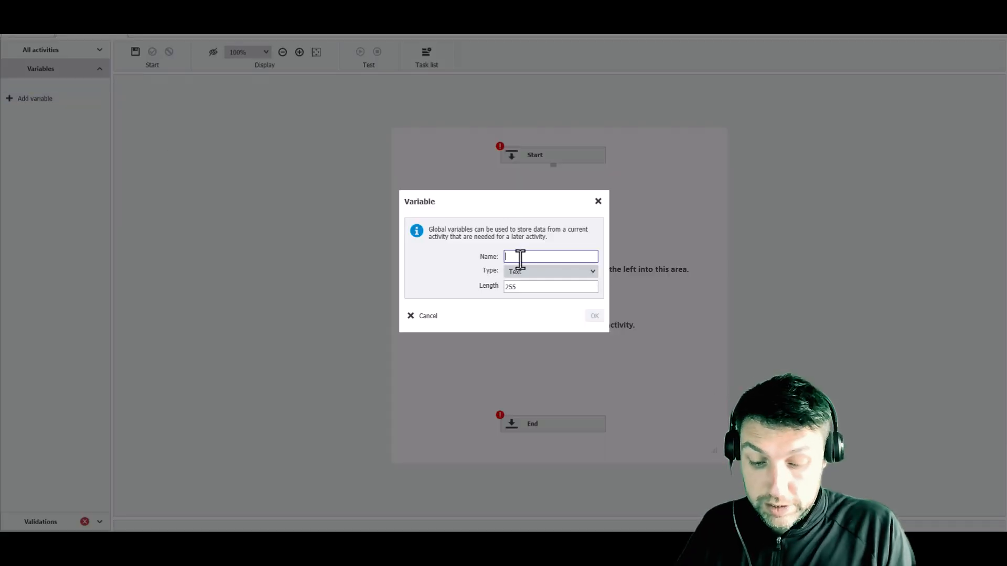
{"action": "type", "text": "Supplier Name"}
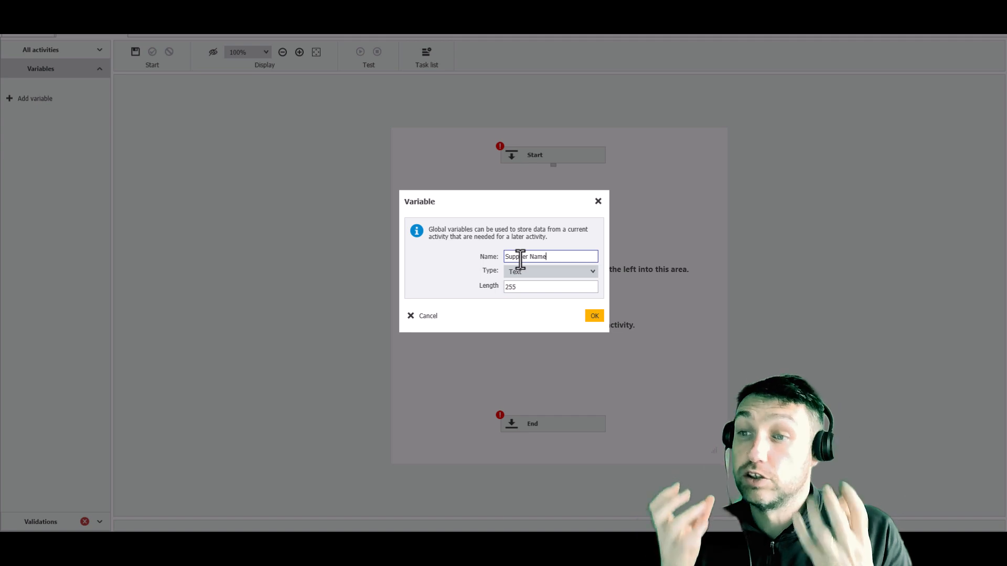
{"action": "left_click", "coordinate": [595, 317]}
{"action": "left_click", "coordinate": [30, 134]}
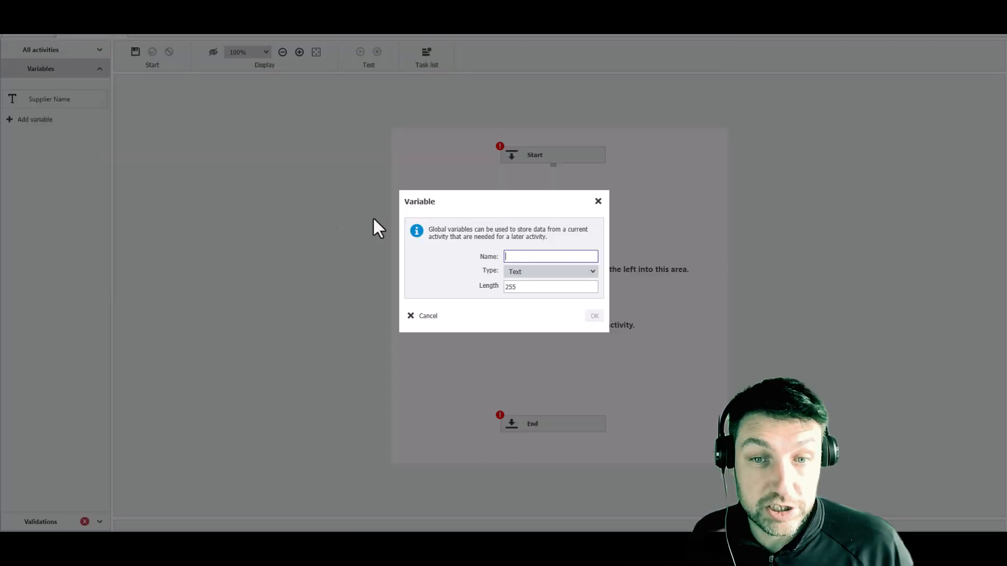
{"action": "type", "text": "Document "}
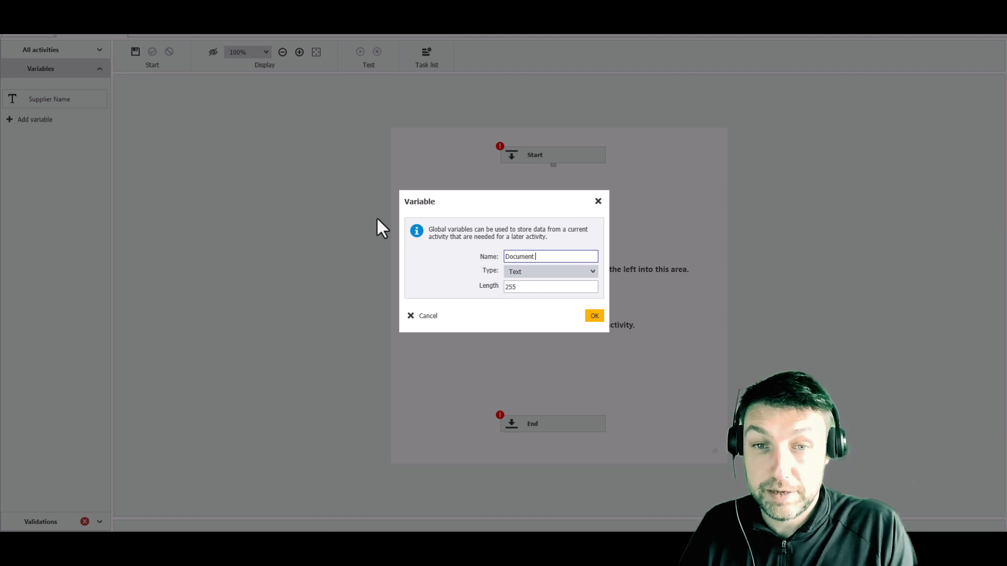
{"action": "type", "text": "Number"}
{"action": "left_click", "coordinate": [588, 317]}
- Add a global variable named DocID with the type Numeric
{"action": "left_click", "coordinate": [37, 141]}
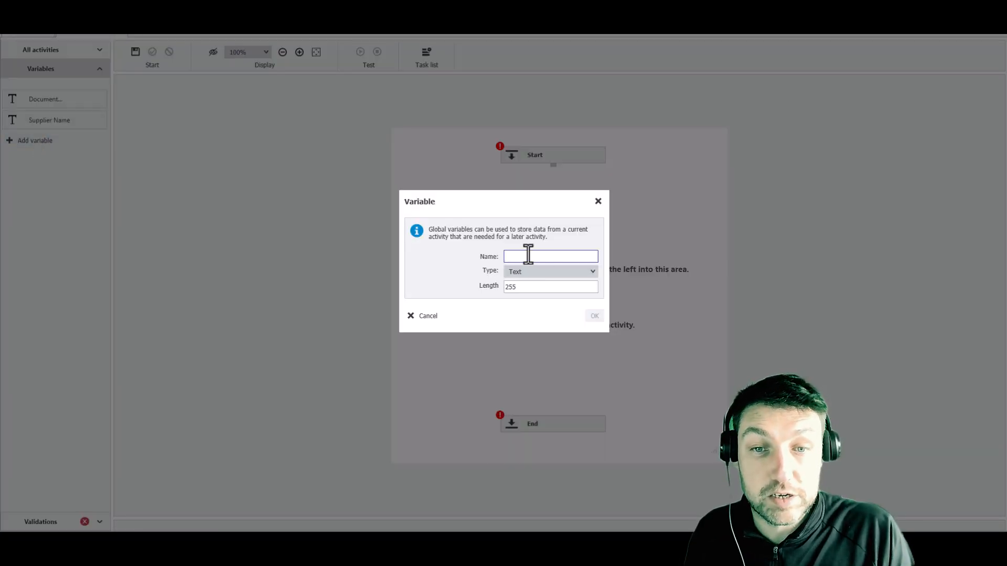
{"action": "type", "text": "DocID"}
{"action": "key", "text": "Tab"}
{"action": "key", "text": "Down"}
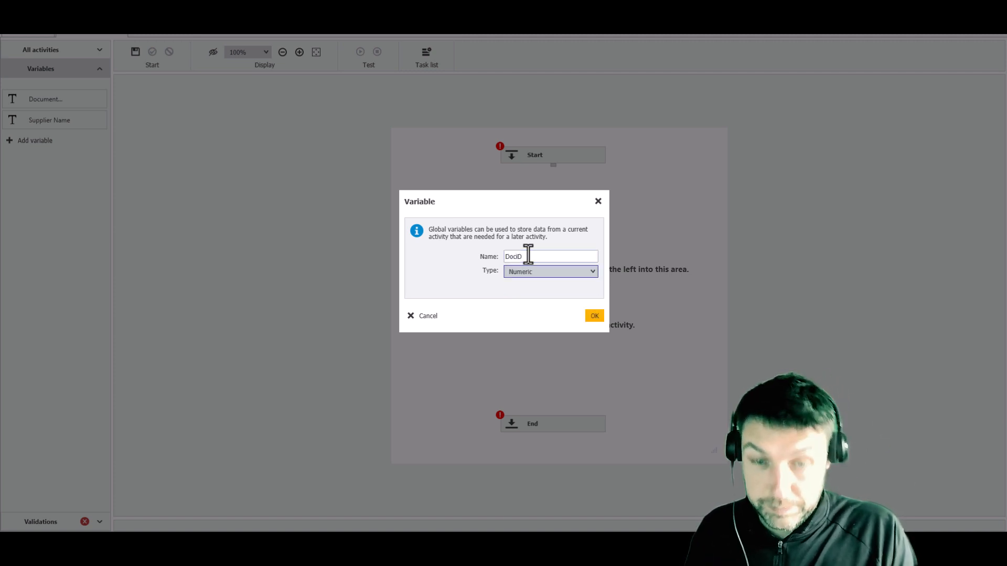
{"action": "left_click", "coordinate": [594, 317]}
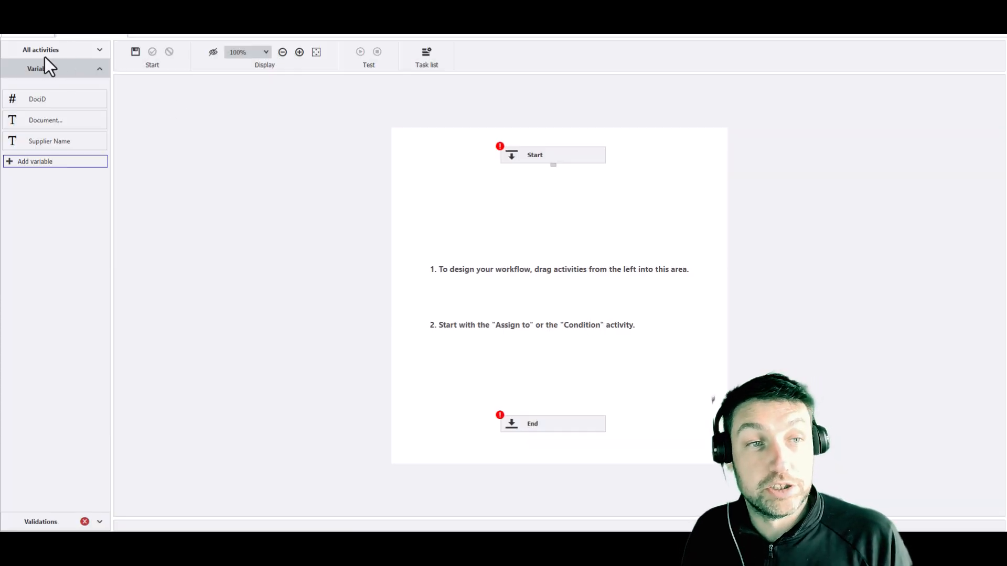
- Place an Assign data activity below Start in the workflow and name it Fill Variables
{"action": "left_click", "coordinate": [59, 51]}
{"action": "left_click_drag", "start_coordinate": [67, 137], "coordinate": [558, 203]}
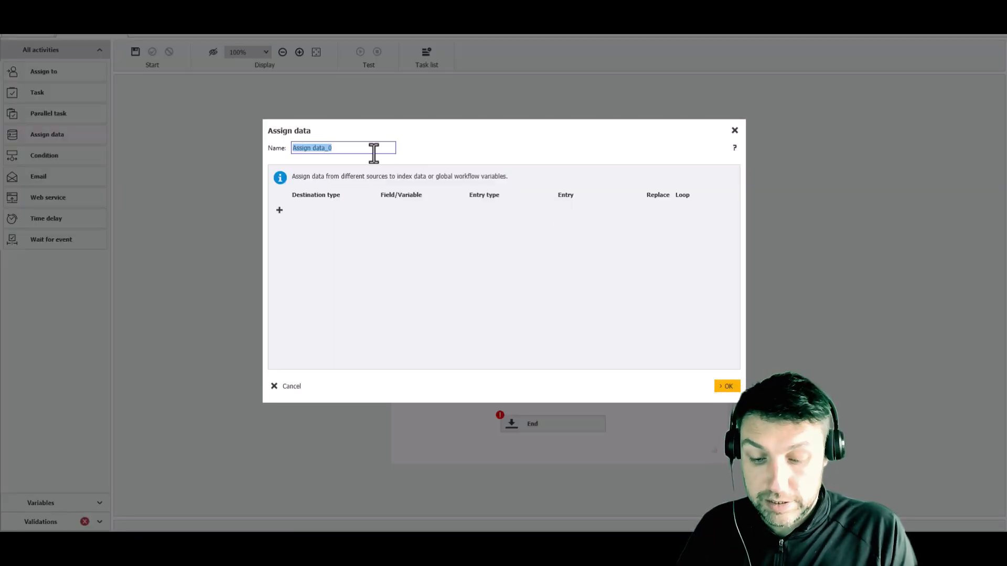
{"action": "type", "text": "F"}
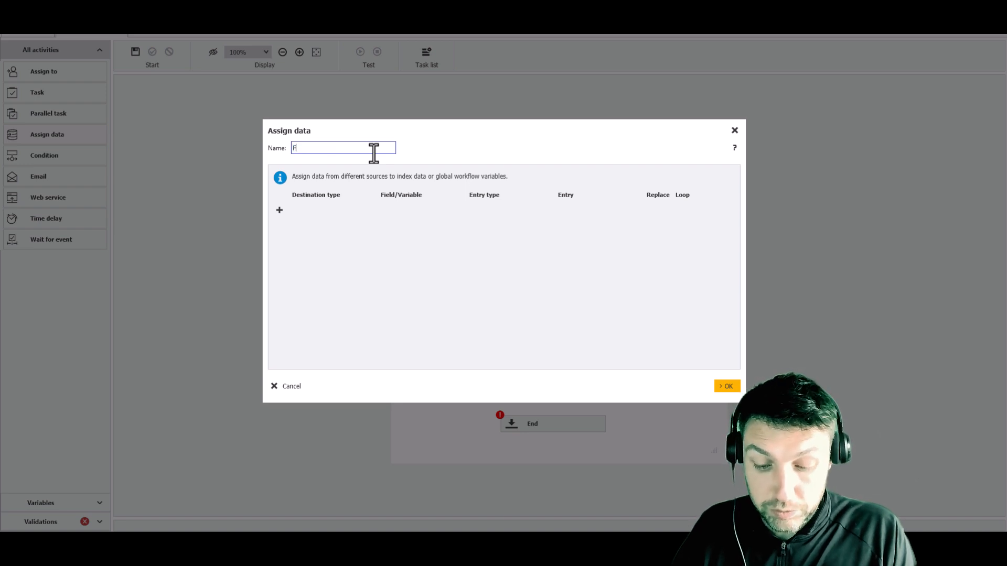
{"action": "type", "text": "ill Variables"}
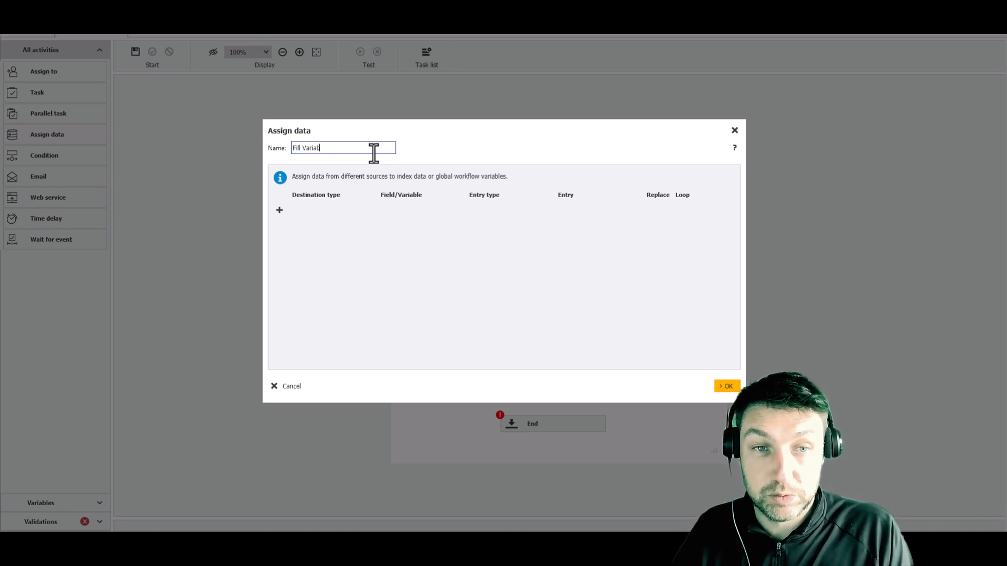
- Add three assignment rows to Fill Variables, each with the destination type Workflow global variable
{"action": "left_click", "coordinate": [279, 211]}
{"action": "left_click", "coordinate": [280, 228]}
{"action": "left_click", "coordinate": [279, 246]}
{"action": "left_click", "coordinate": [349, 210]}
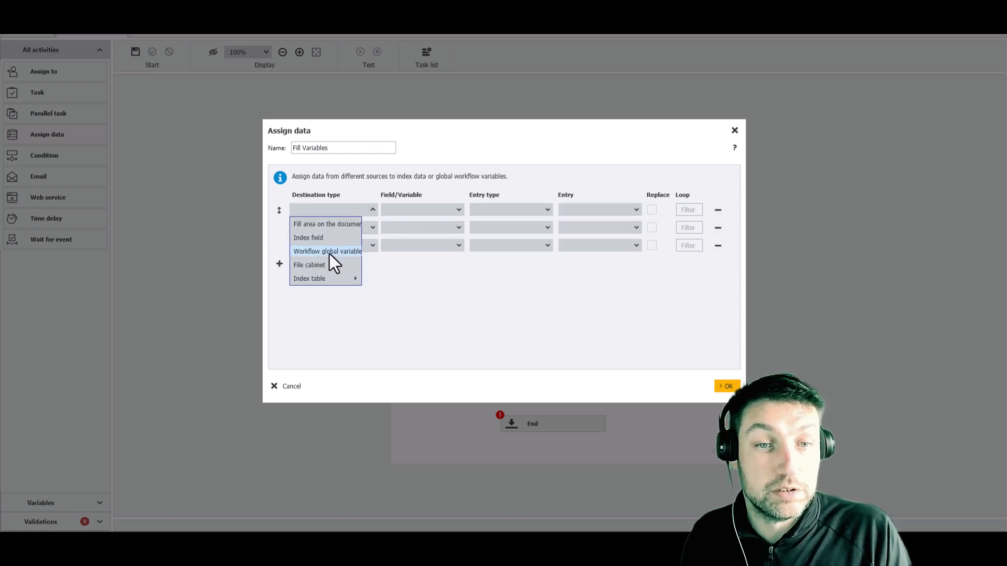
{"action": "left_click", "coordinate": [329, 254]}
{"action": "left_click", "coordinate": [333, 228]}
{"action": "left_click", "coordinate": [319, 269]}
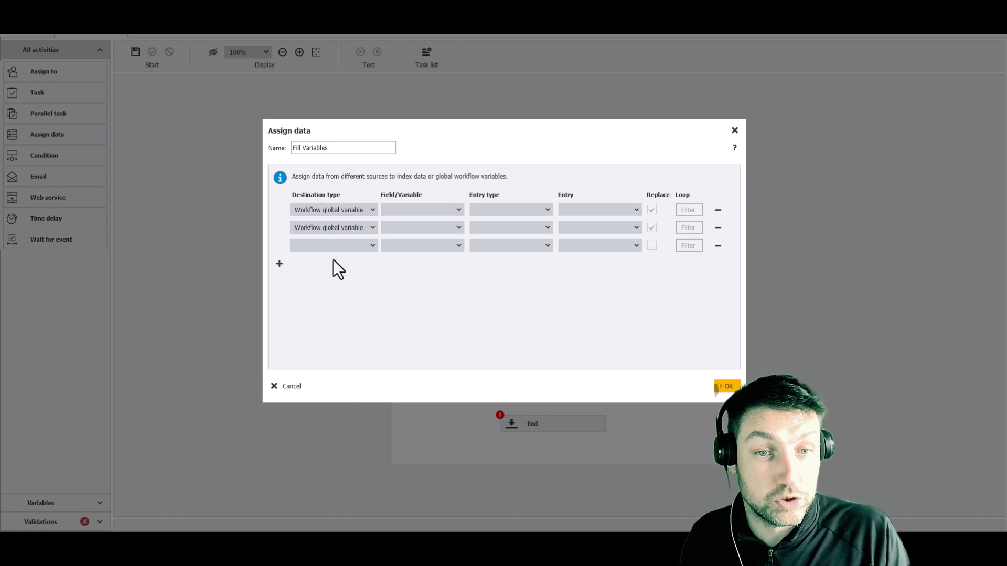
{"action": "left_click", "coordinate": [333, 245]}
{"action": "left_click", "coordinate": [339, 287]}
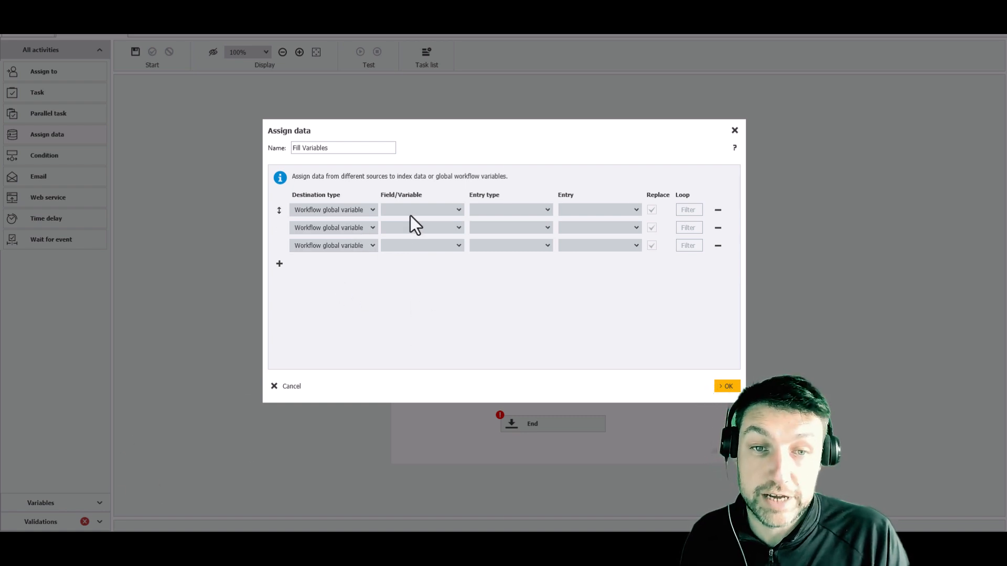
- Choose Supplier Name, Document Number and DocID as the target variables of the three rows, in that order
{"action": "left_click", "coordinate": [422, 209]}
{"action": "left_click", "coordinate": [417, 247]}
{"action": "left_click", "coordinate": [419, 228]}
{"action": "left_click", "coordinate": [418, 254]}
{"action": "left_click", "coordinate": [417, 246]}
{"action": "left_click", "coordinate": [415, 259]}
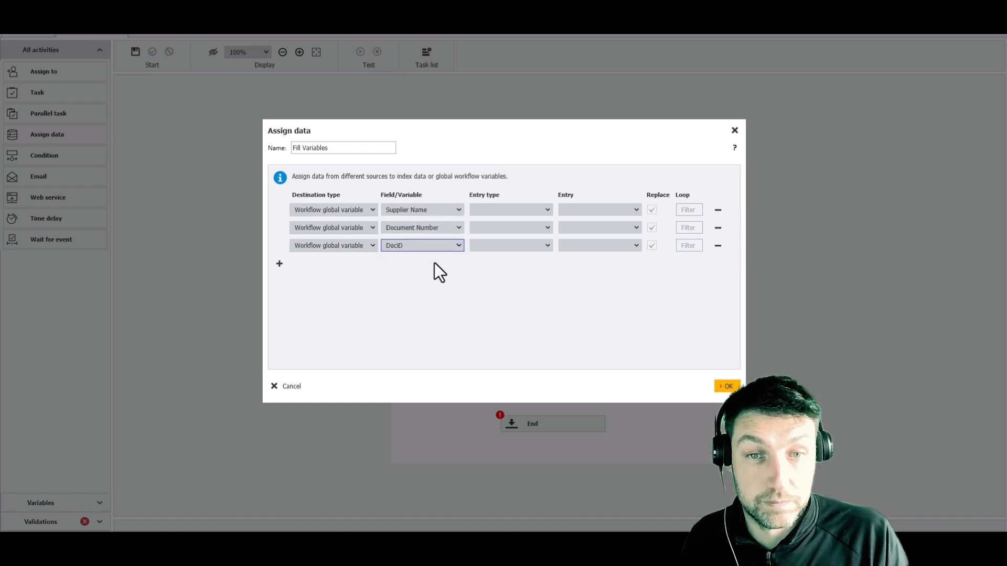
- Set the entry type of all three assignment rows to Index field
{"action": "left_click", "coordinate": [506, 209]}
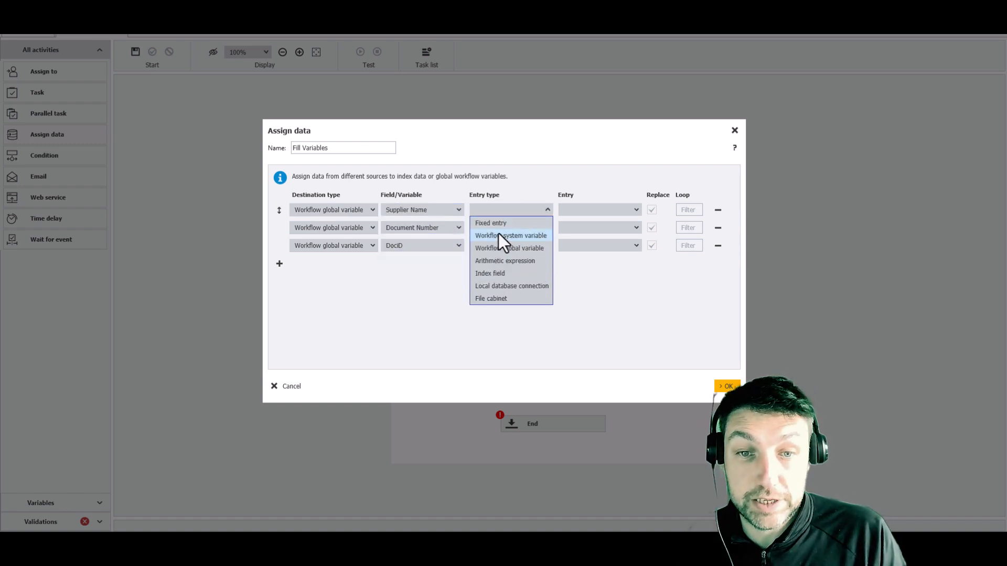
{"action": "left_click", "coordinate": [493, 275]}
{"action": "left_click", "coordinate": [489, 229]}
{"action": "left_click", "coordinate": [498, 291]}
{"action": "left_click", "coordinate": [492, 248]}
{"action": "left_click", "coordinate": [506, 307]}
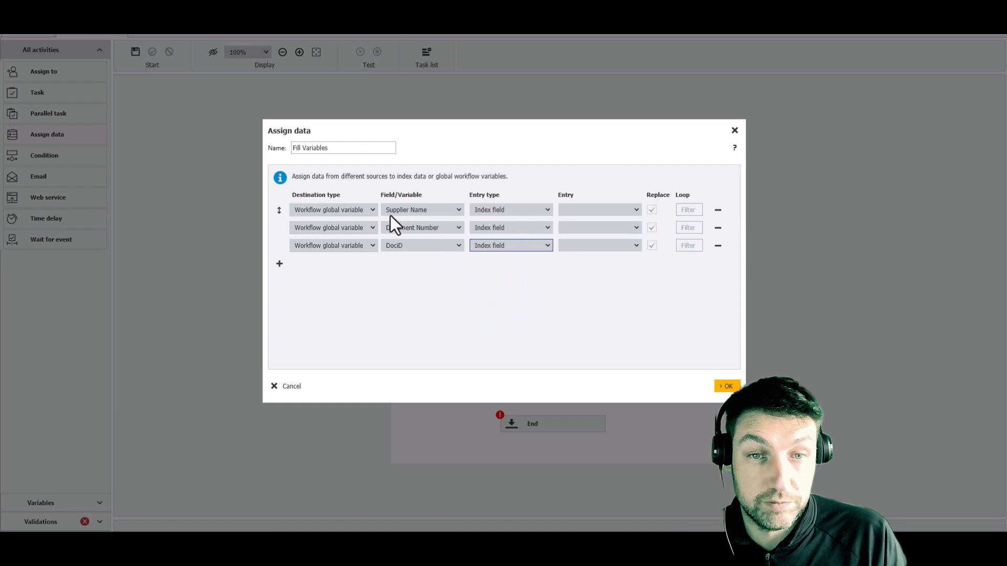
- Fill the three variables from the Supplier Name, Document Number and Doc ID fields respectively, and confirm the activity
{"action": "left_click", "coordinate": [587, 210]}
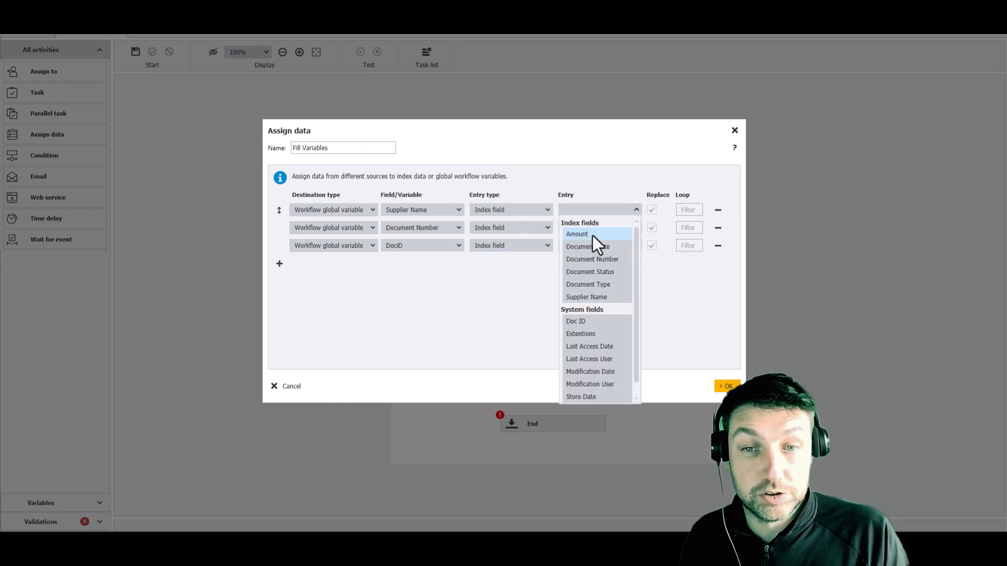
{"action": "left_click", "coordinate": [595, 296]}
{"action": "left_click", "coordinate": [590, 229]}
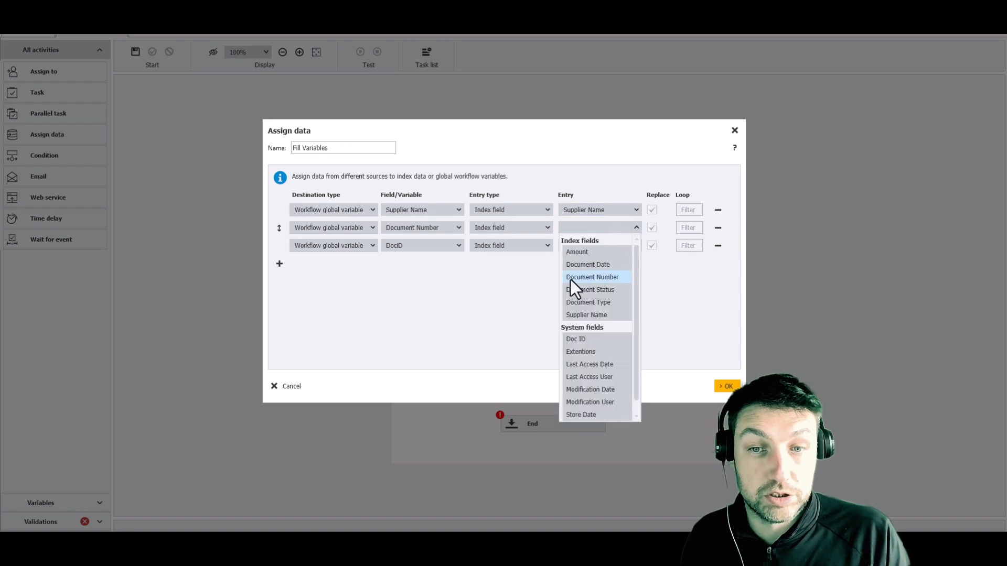
{"action": "left_click", "coordinate": [603, 278]}
{"action": "left_click", "coordinate": [587, 247]}
{"action": "left_click", "coordinate": [583, 292]}
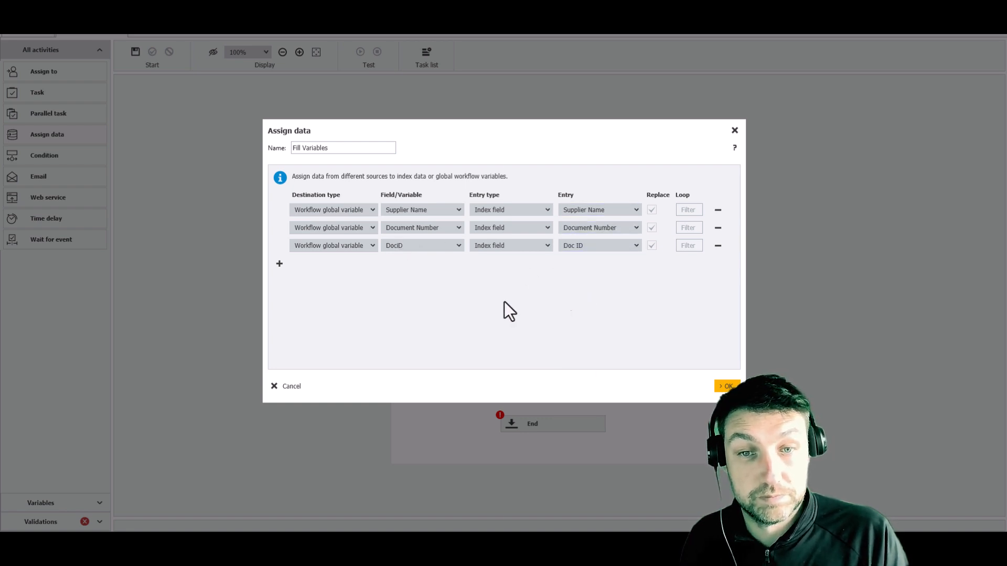
{"action": "left_click", "coordinate": [727, 385]}
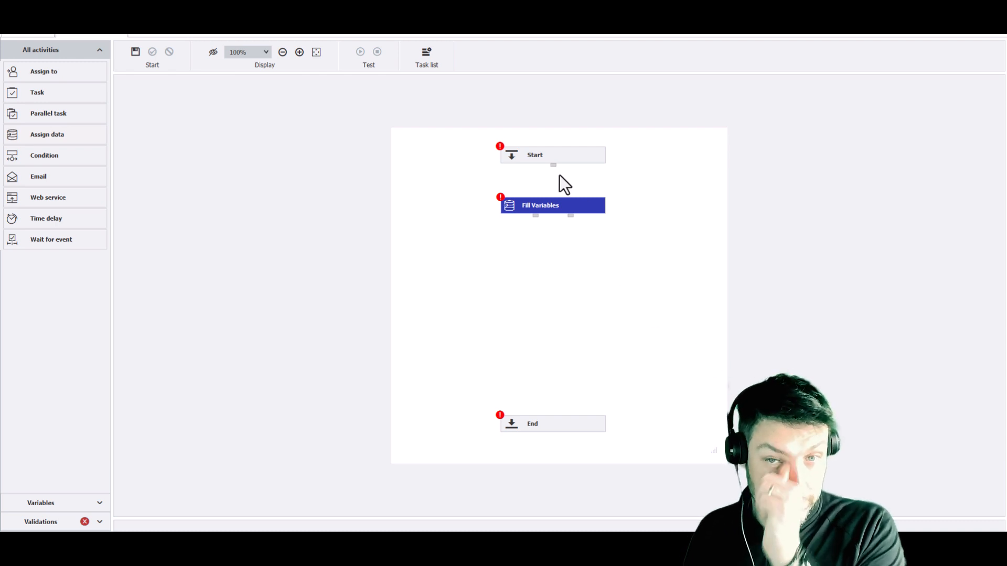
- Connect Start to Fill Variables and place a second Assign data activity below Fill Variables
{"action": "left_click_drag", "start_coordinate": [553, 165], "coordinate": [550, 193]}
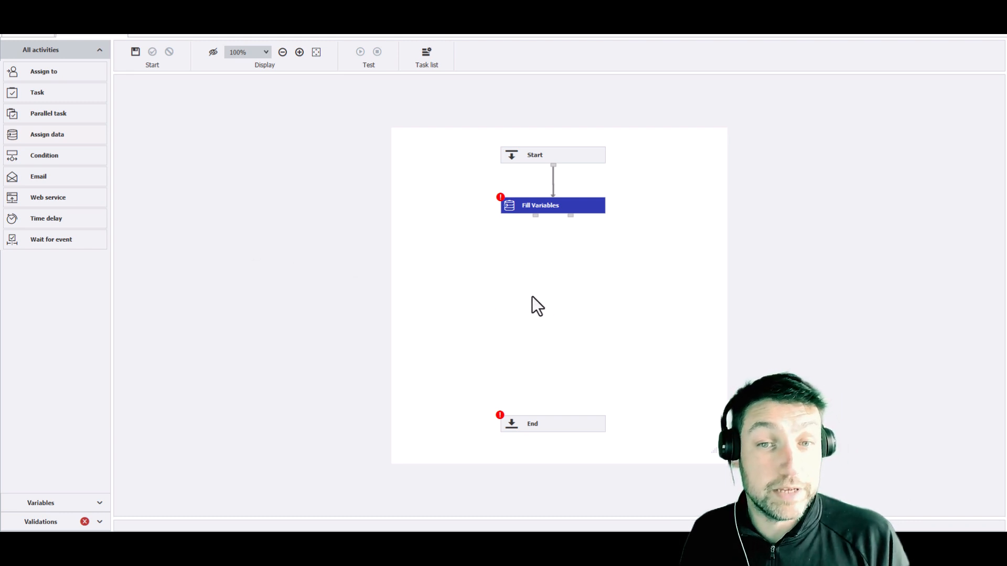
{"action": "left_click", "coordinate": [30, 139]}
{"action": "left_click_drag", "start_coordinate": [30, 140], "coordinate": [555, 263]}
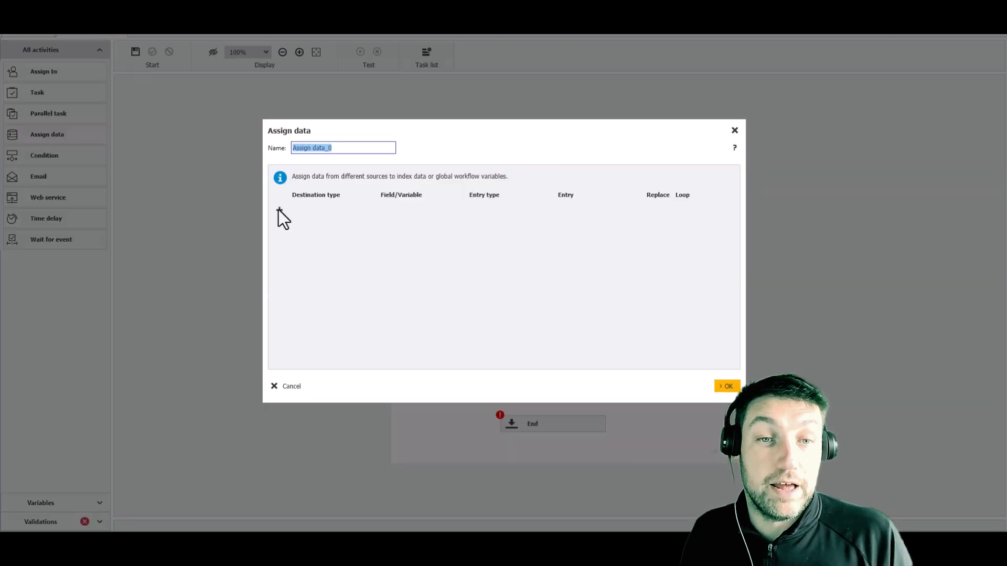
- Add one row with the destination type Workflow global variable to the new Assign data activity and confirm it
{"action": "left_click", "coordinate": [279, 210]}
{"action": "left_click", "coordinate": [325, 212]}
{"action": "left_click", "coordinate": [335, 251]}
{"action": "left_click", "coordinate": [414, 209]}
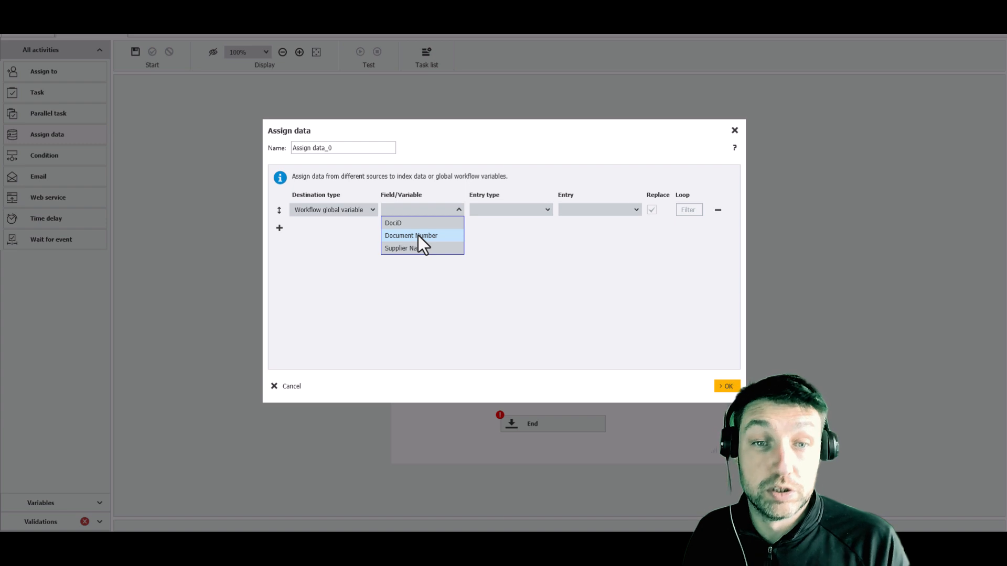
{"action": "left_click", "coordinate": [537, 294]}
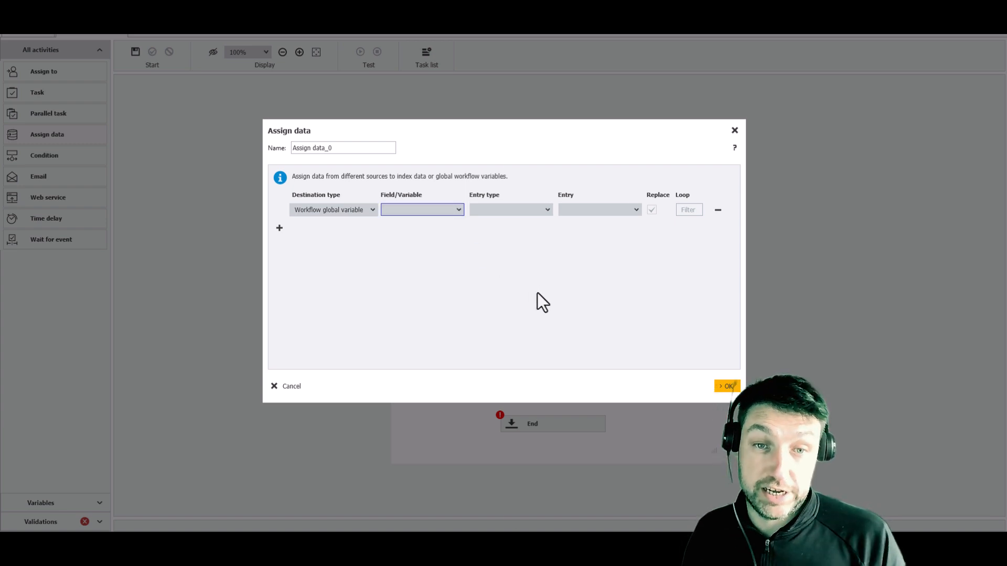
{"action": "left_click", "coordinate": [731, 388]}
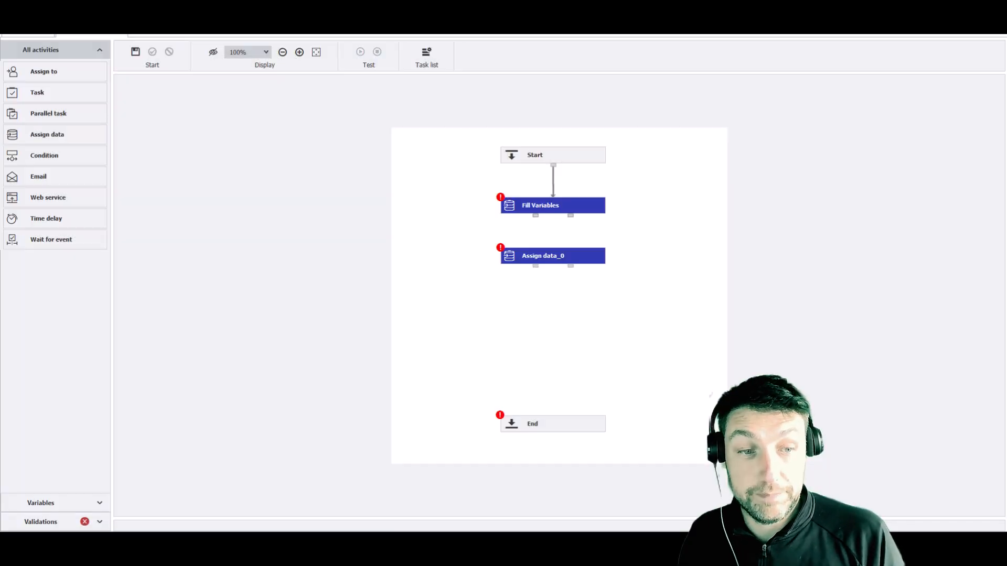
- Add a global variable named Duplicate DocID with the type Numeric
{"action": "left_click", "coordinate": [81, 498]}
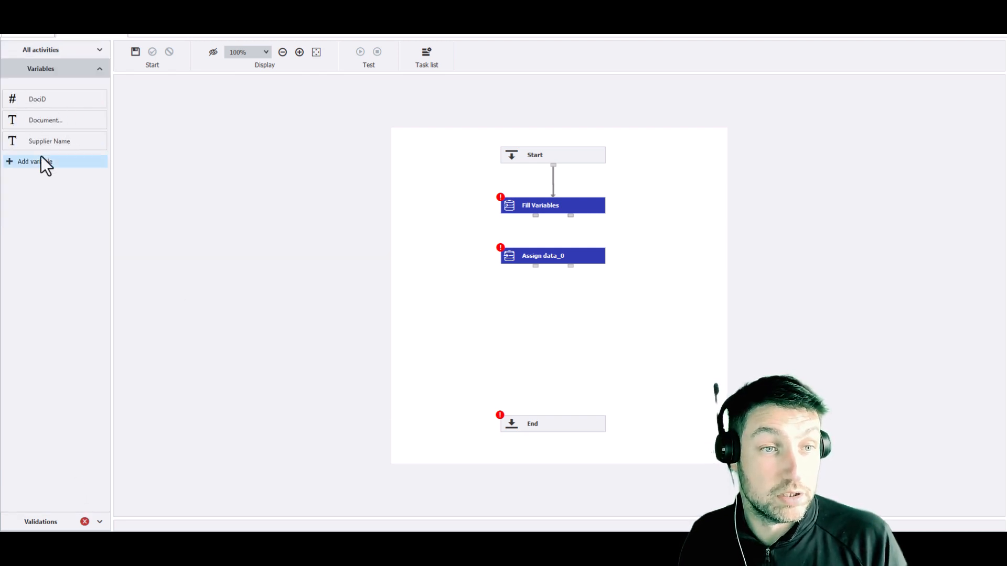
{"action": "left_click", "coordinate": [33, 161]}
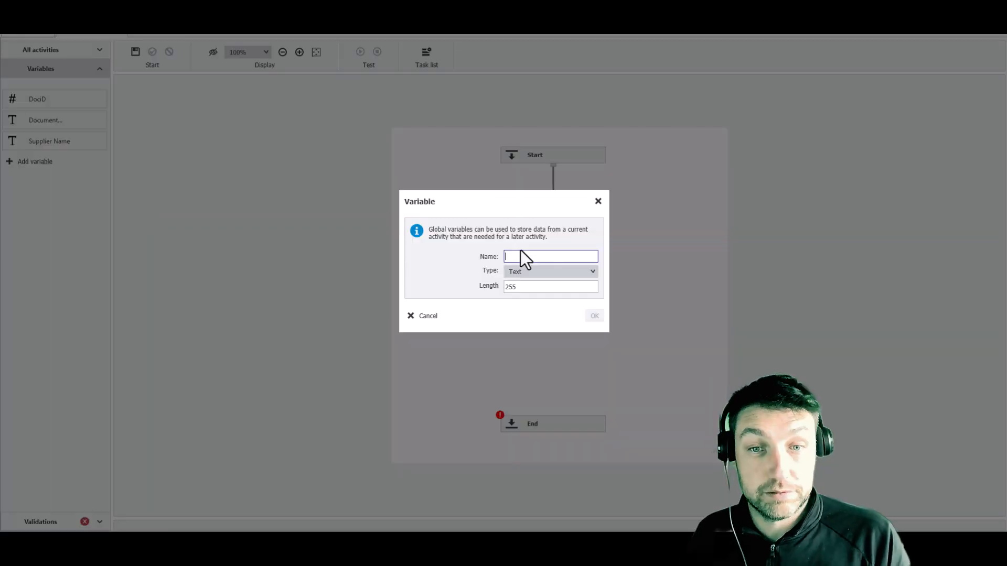
{"action": "type", "text": "Duplicate DocID"}
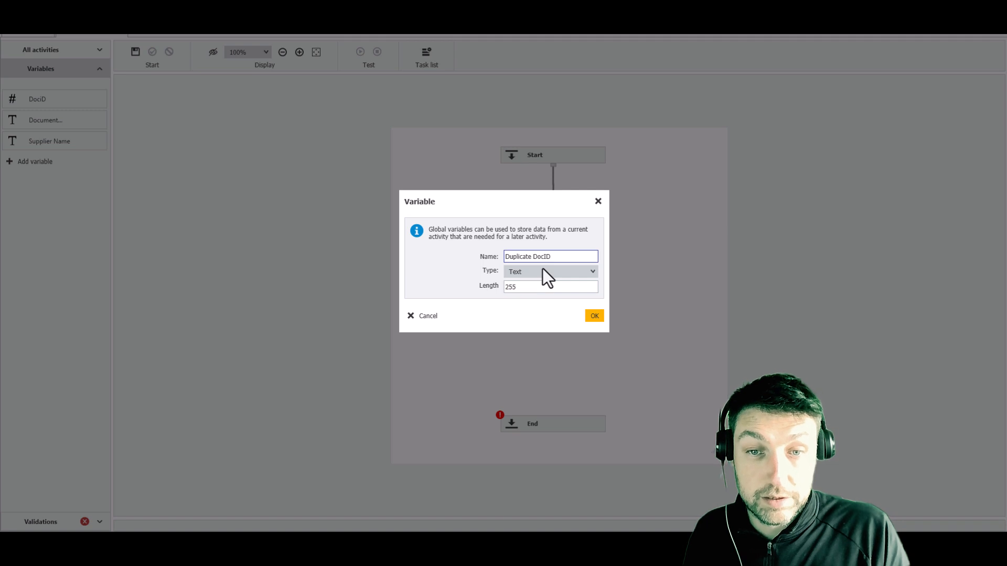
{"action": "left_click", "coordinate": [545, 270]}
{"action": "left_click", "coordinate": [532, 313]}
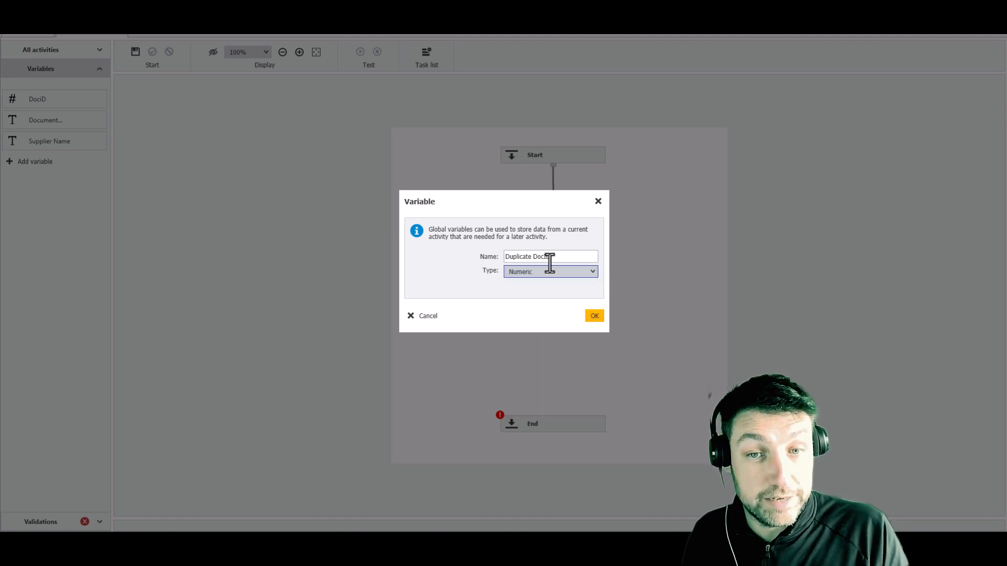
{"action": "left_click", "coordinate": [600, 311]}
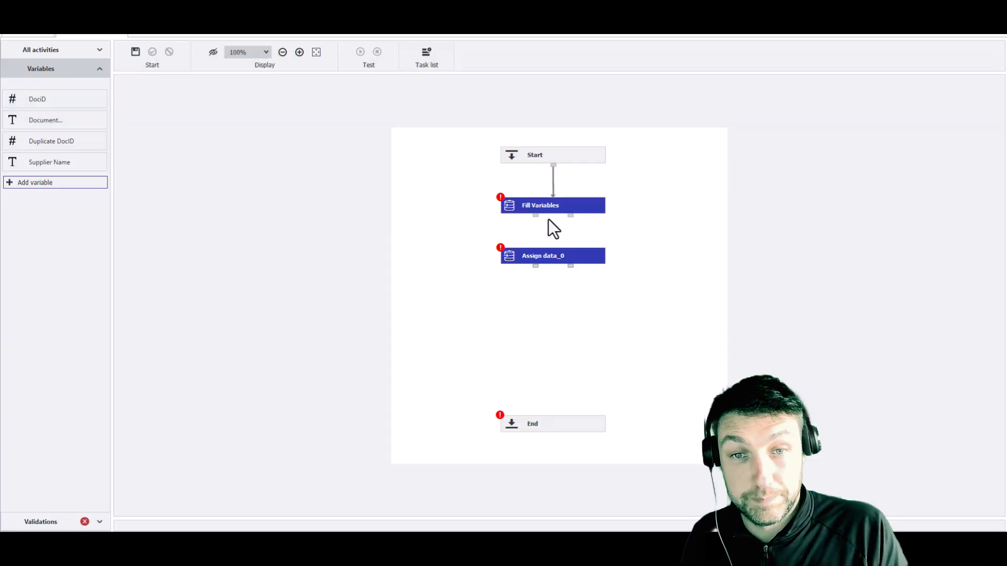
- Connect Fill Variables to Assign data_0 along the OK path, and set its row to Duplicate DocID with the entry type File cabinet
{"action": "left_click_drag", "start_coordinate": [541, 247], "coordinate": [546, 256]}
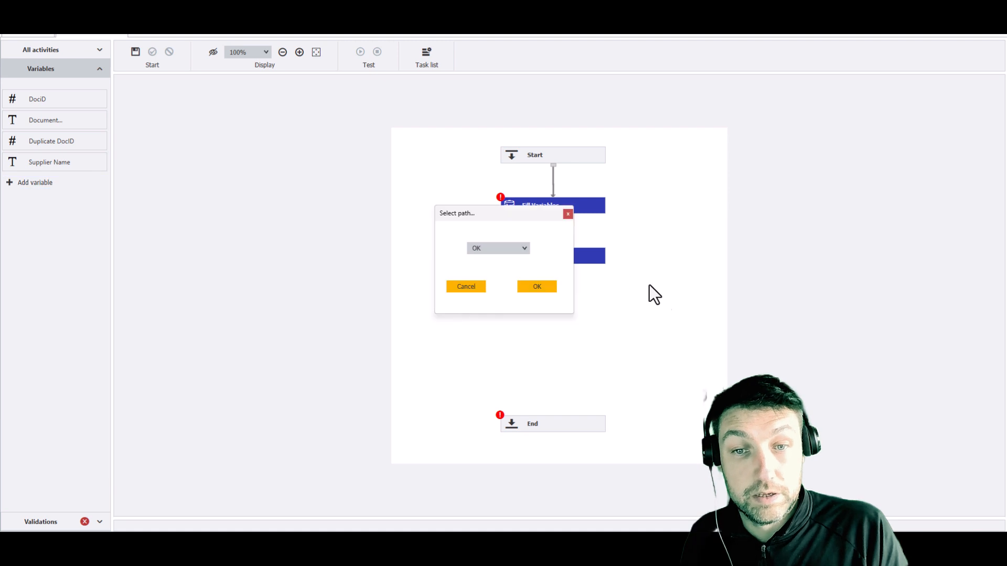
{"action": "left_click", "coordinate": [535, 289]}
{"action": "double_click", "coordinate": [590, 257]}
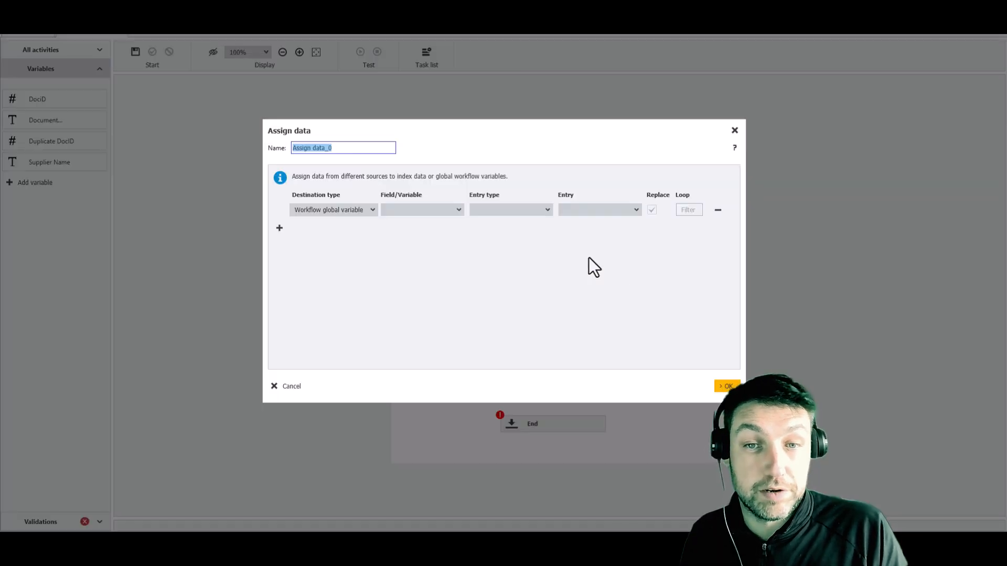
{"action": "left_click", "coordinate": [391, 286]}
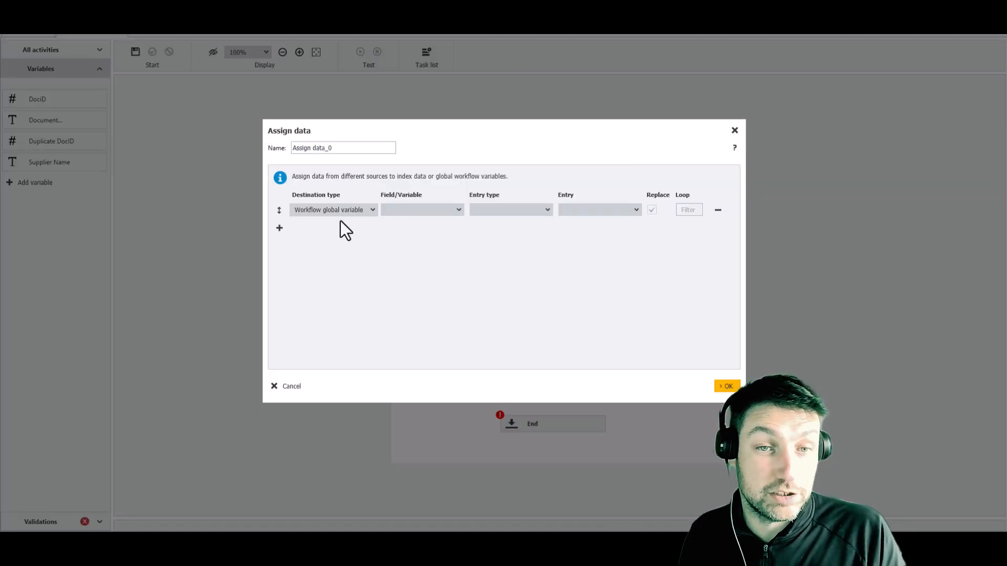
{"action": "left_click", "coordinate": [427, 210]}
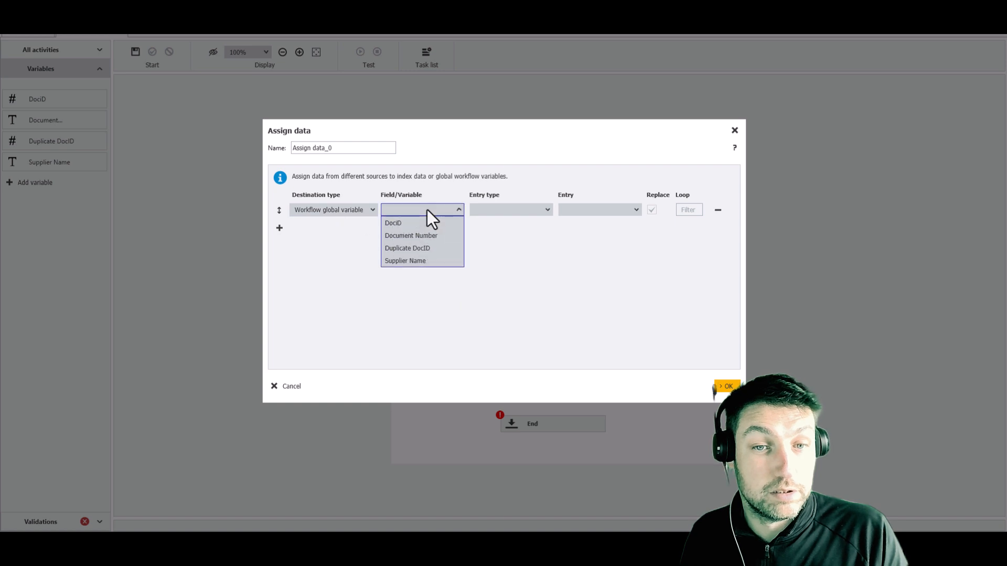
{"action": "left_click", "coordinate": [404, 249]}
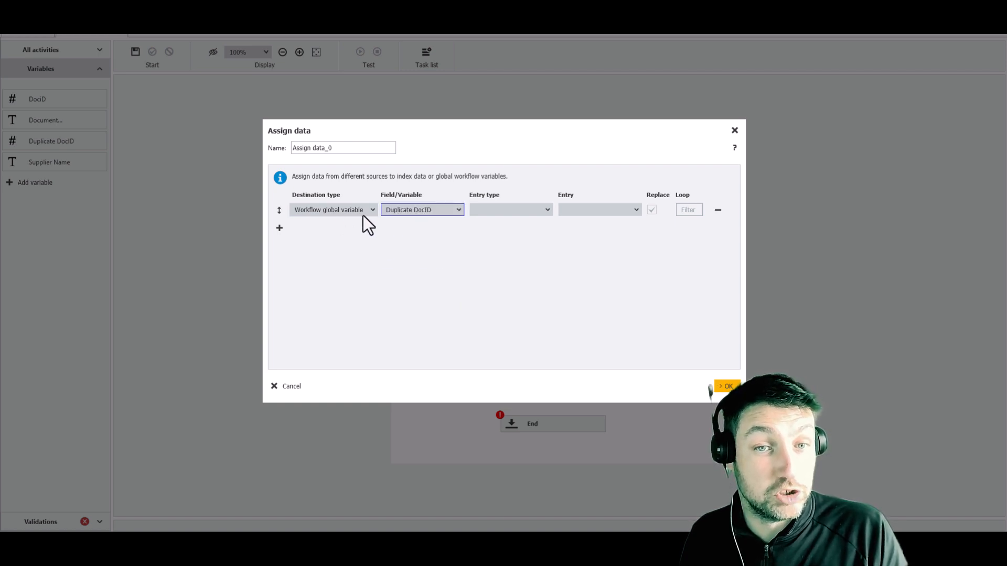
{"action": "left_click", "coordinate": [500, 210]}
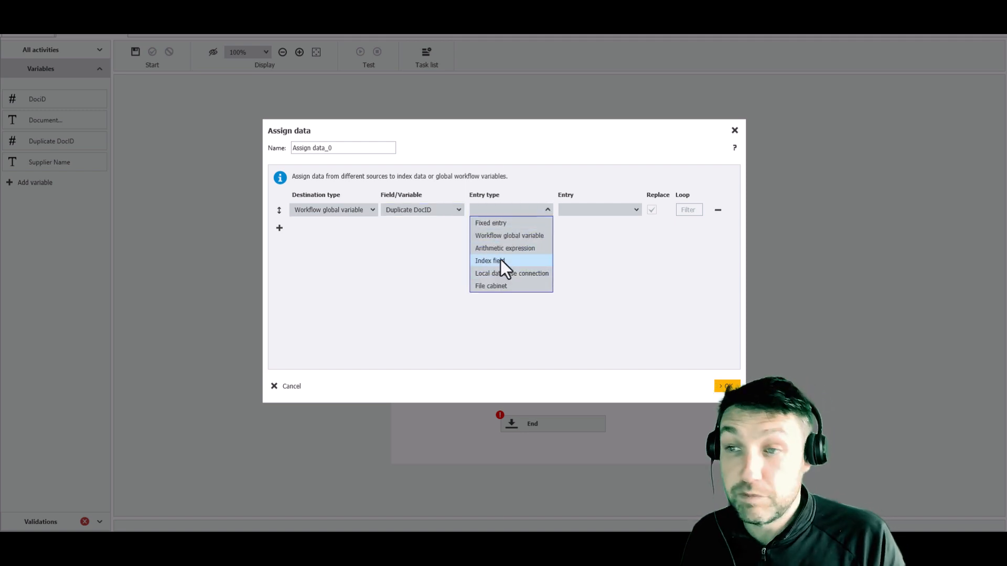
{"action": "left_click", "coordinate": [485, 288]}
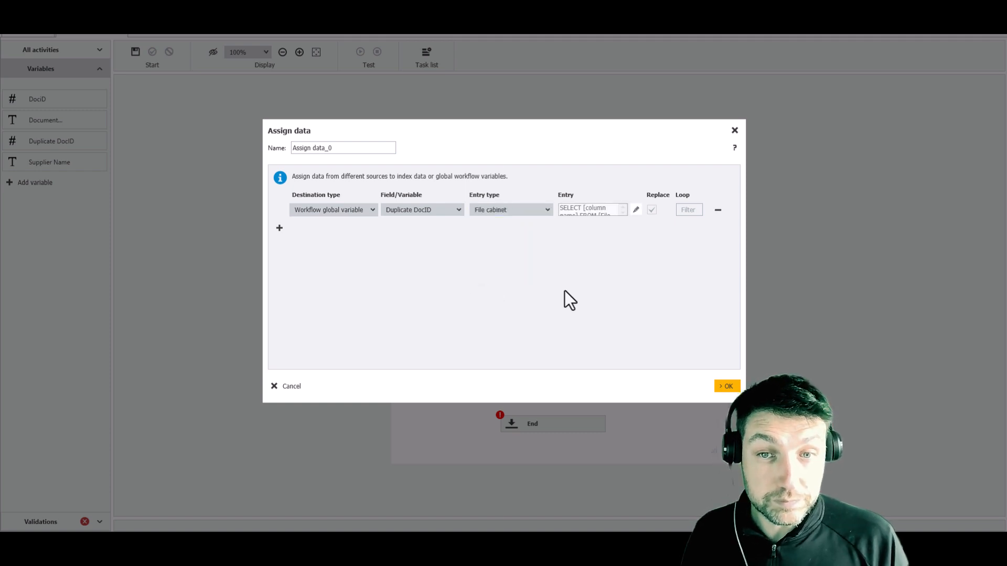
- Set the source of the row's file cabinet query to the Accounts file cabinet and the Doc ID field
{"action": "left_click", "coordinate": [637, 210]}
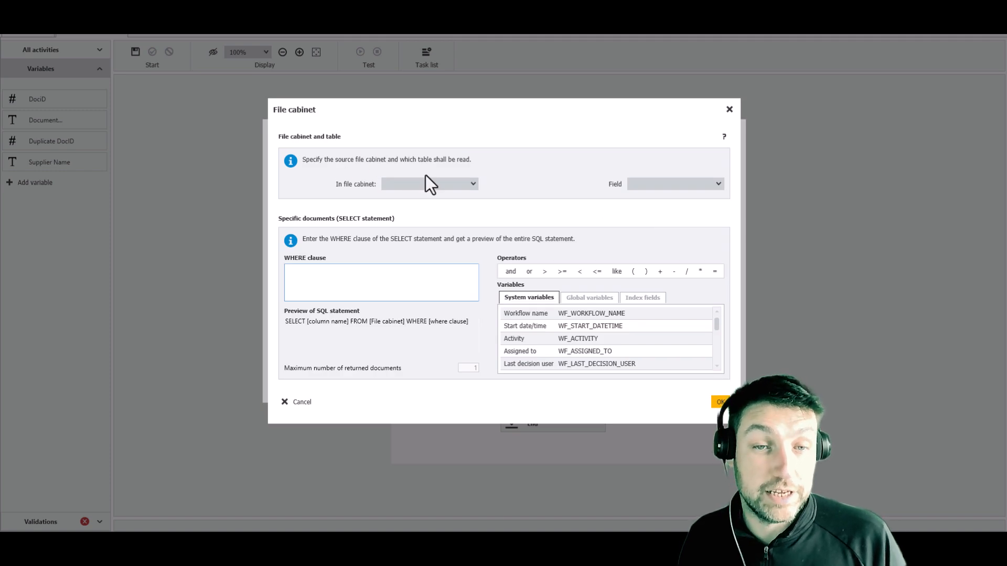
{"action": "left_click", "coordinate": [394, 187]}
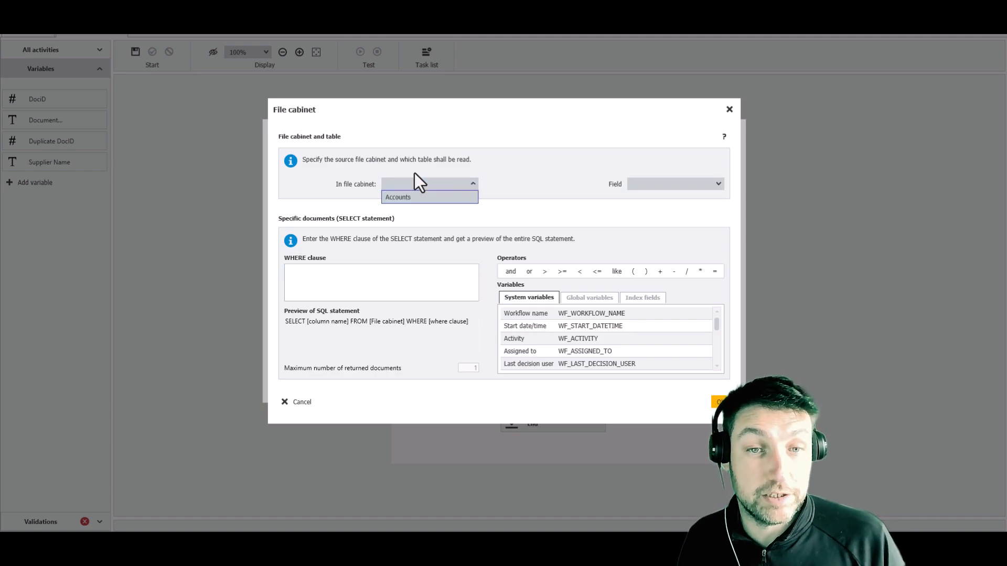
{"action": "left_click", "coordinate": [404, 199]}
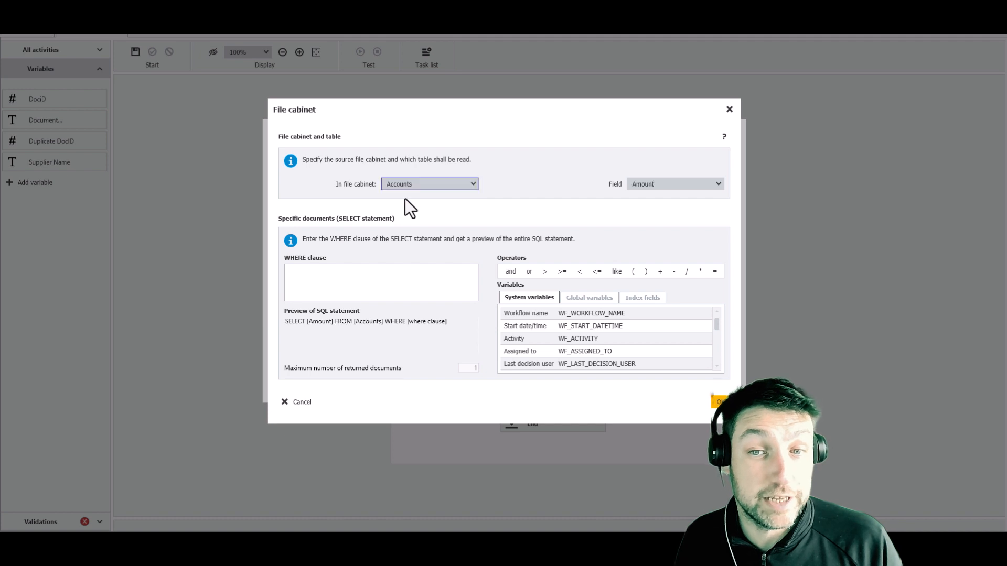
{"action": "left_click", "coordinate": [664, 184]}
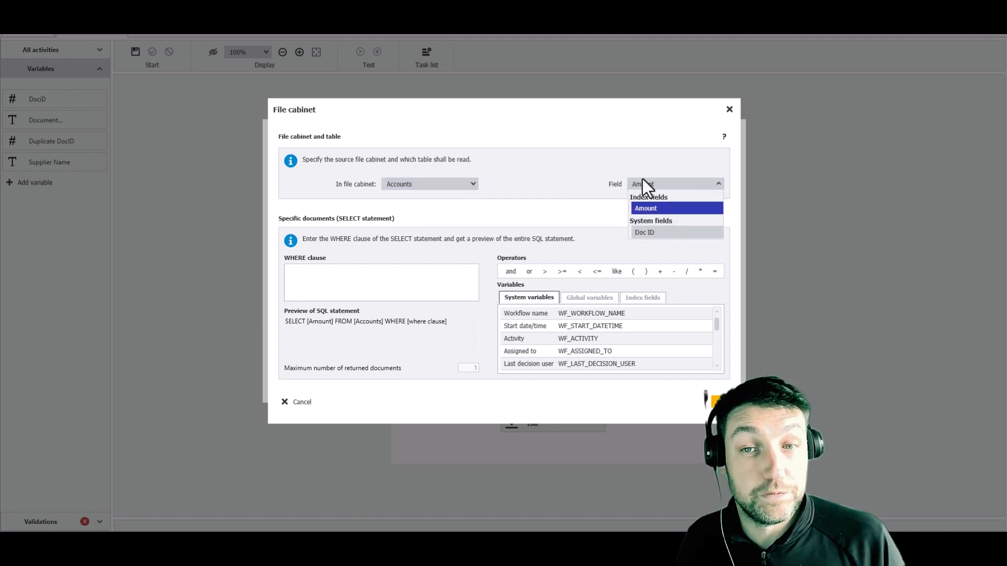
{"action": "left_click", "coordinate": [651, 234]}
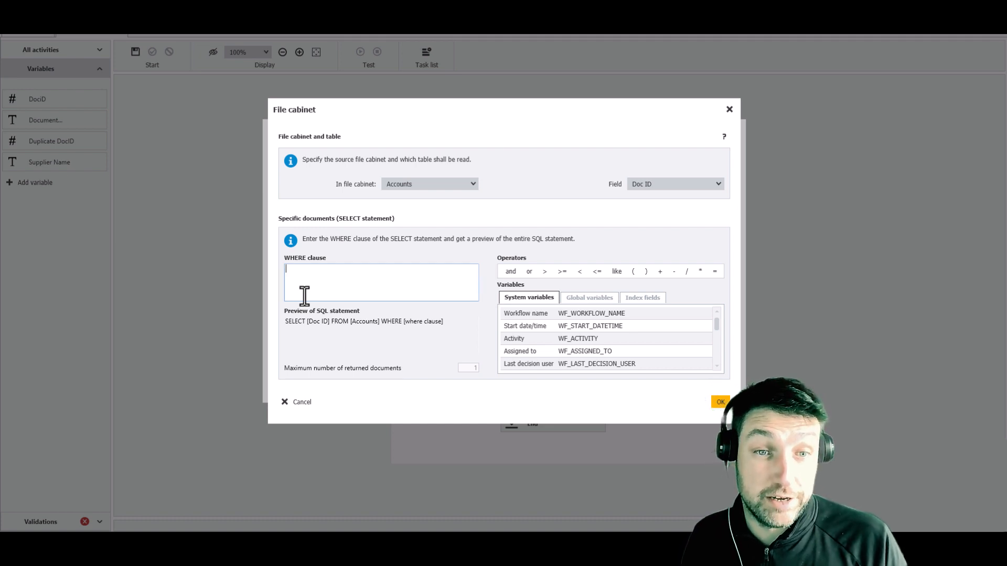
- Start the WHERE clause with the condition DW_SUPPLIER_NAME = GV_Supplier_Name
{"action": "left_click", "coordinate": [643, 297]}
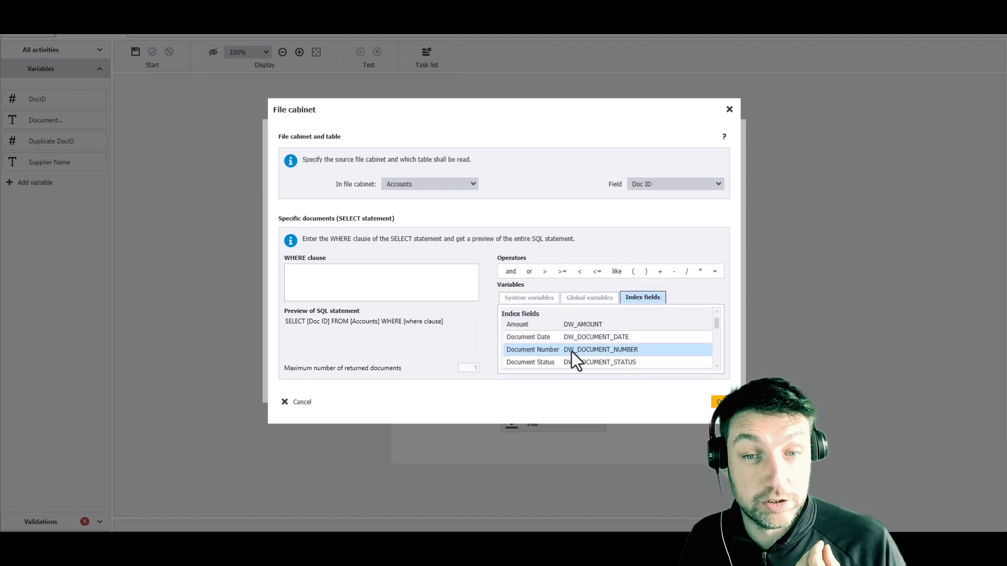
{"action": "scroll", "coordinate": [569, 352], "scroll_direction": "down", "scroll_amount": 1}
{"action": "double_click", "coordinate": [561, 362]}
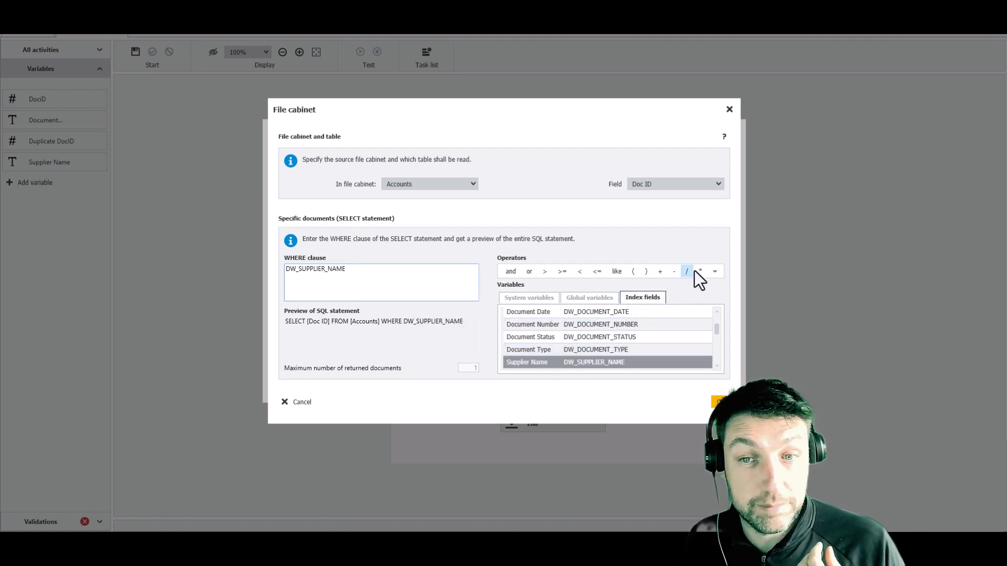
{"action": "left_click", "coordinate": [582, 297]}
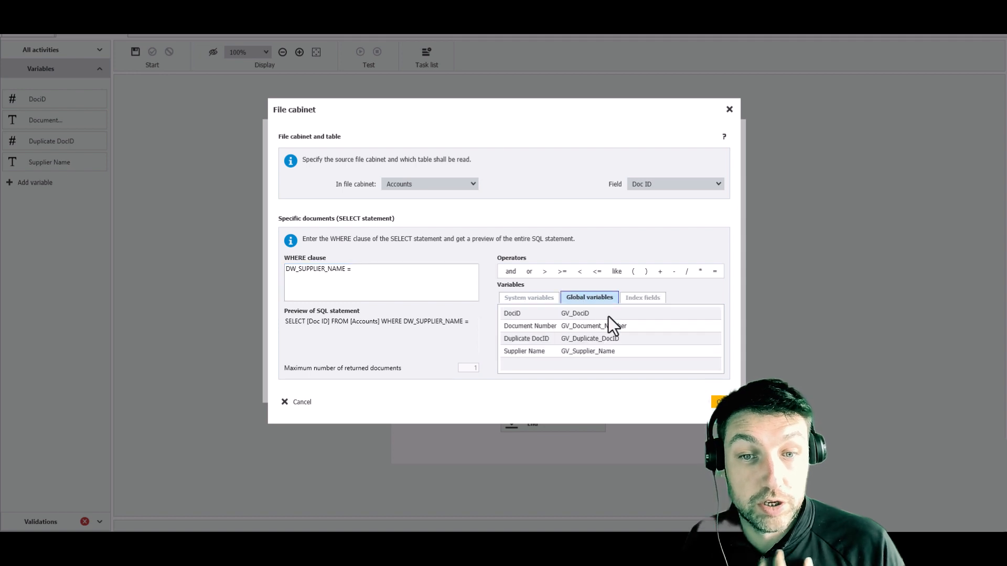
{"action": "double_click", "coordinate": [547, 354]}
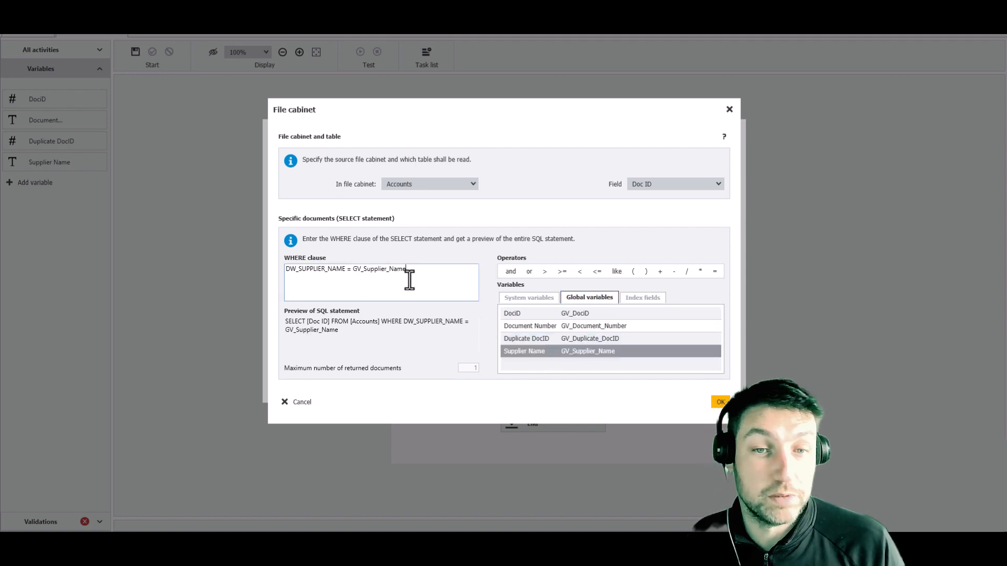
- Extend the WHERE clause with the condition and DW_DOCUMENT_NUMBER = GV_Document_Number
{"action": "left_click", "coordinate": [506, 276]}
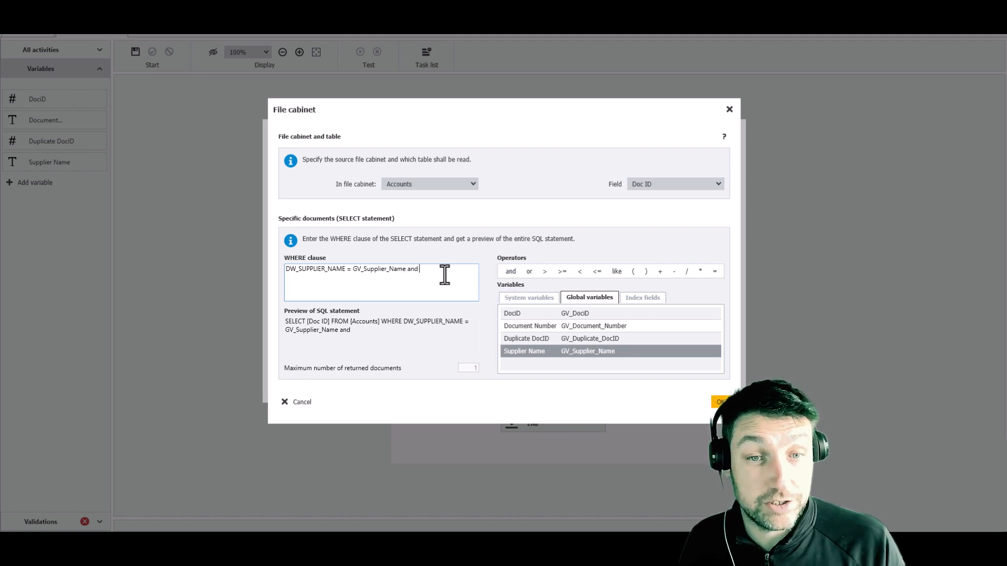
{"action": "left_click", "coordinate": [643, 302]}
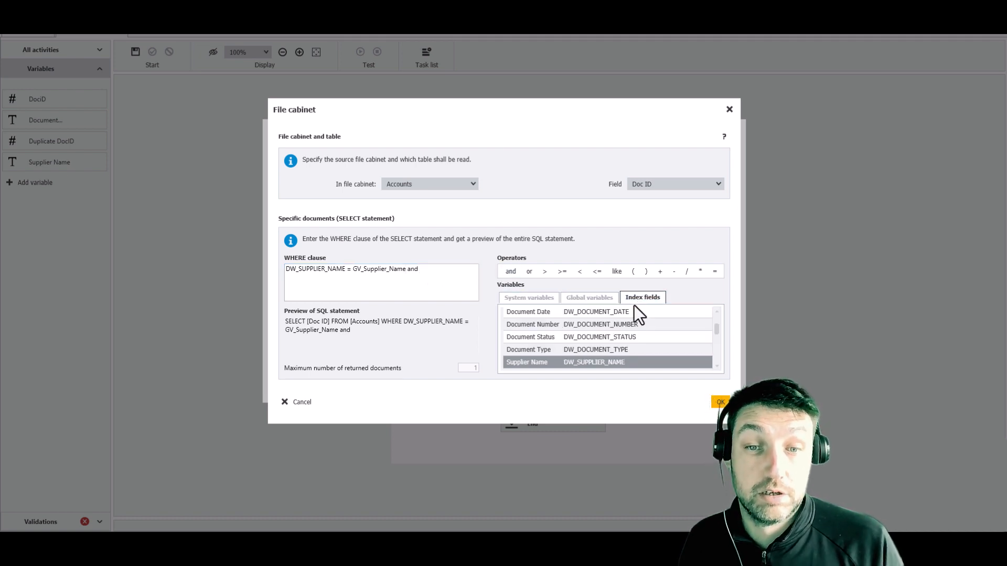
{"action": "double_click", "coordinate": [558, 326]}
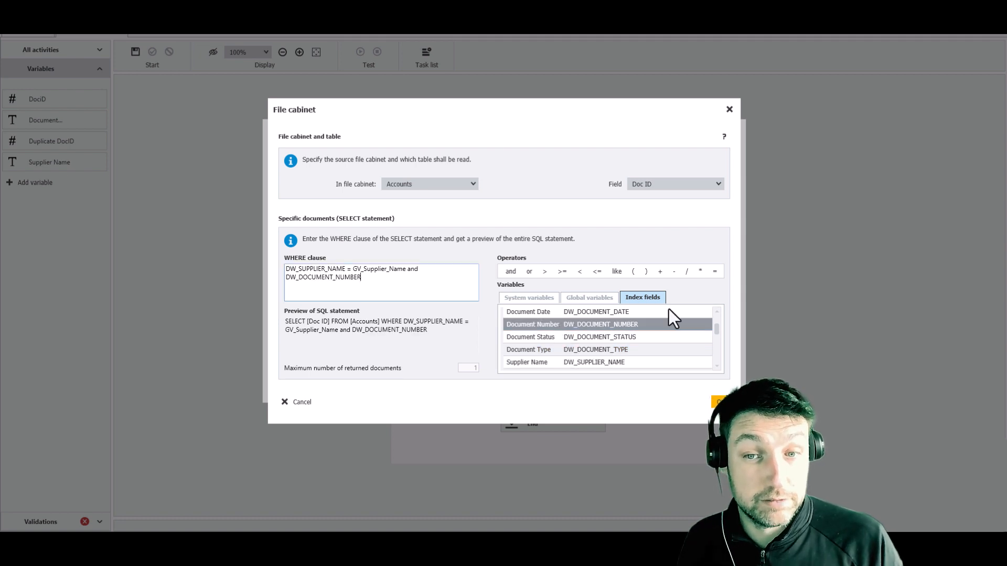
{"action": "left_click", "coordinate": [714, 271]}
{"action": "left_click", "coordinate": [589, 297]}
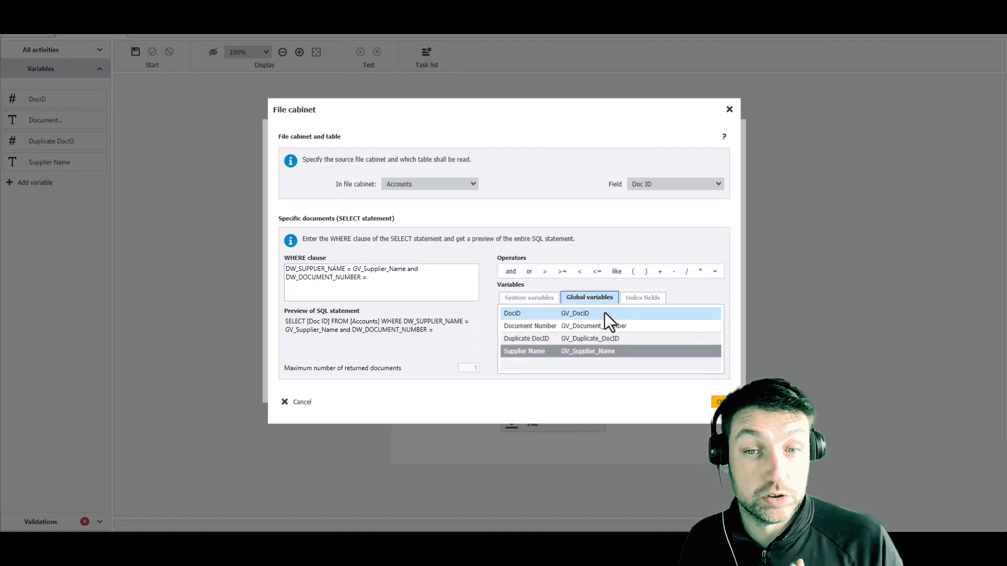
{"action": "double_click", "coordinate": [577, 326]}
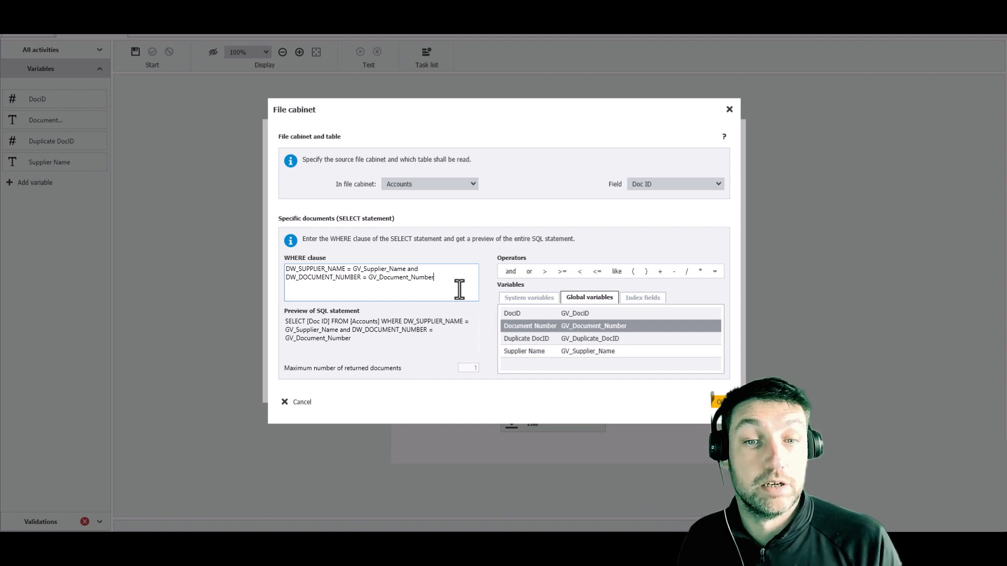
- Complete the WHERE clause with and DW_DWDOCID <> GV_DocID to exclude the current document, and confirm the file cabinet query
{"action": "left_click", "coordinate": [511, 271]}
{"action": "left_click", "coordinate": [642, 297]}
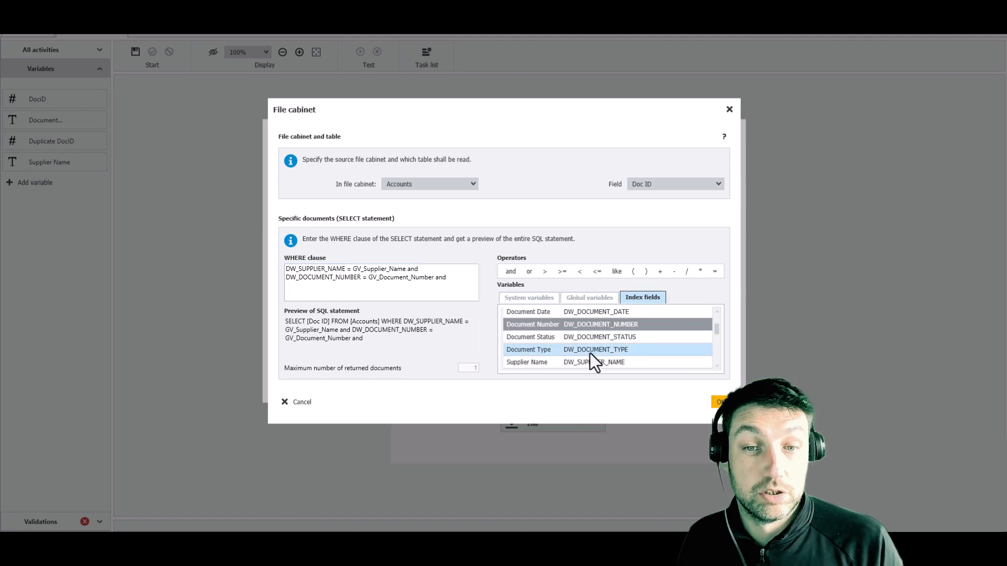
{"action": "scroll", "coordinate": [591, 355], "scroll_direction": "down", "scroll_amount": 2}
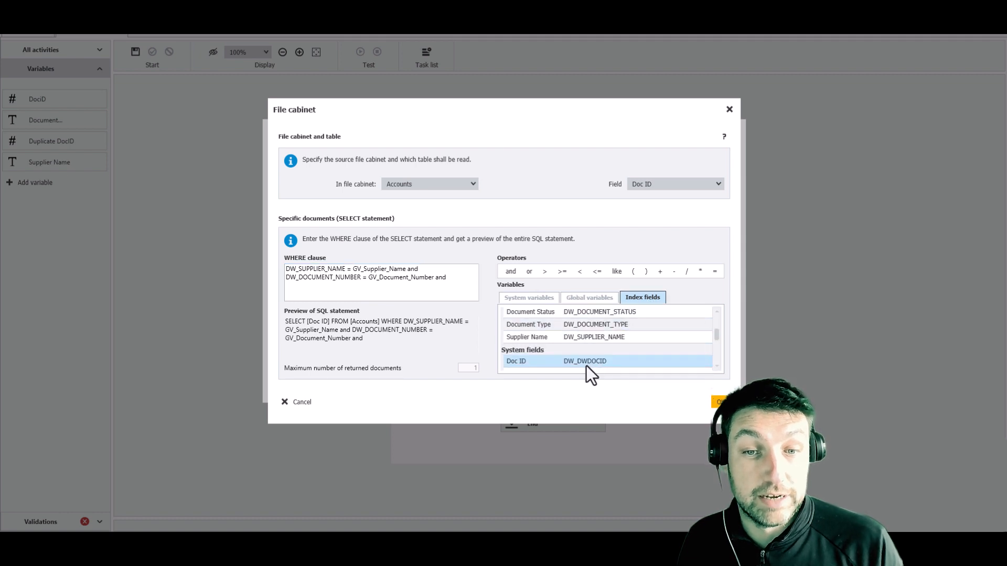
{"action": "left_click", "coordinate": [545, 364]}
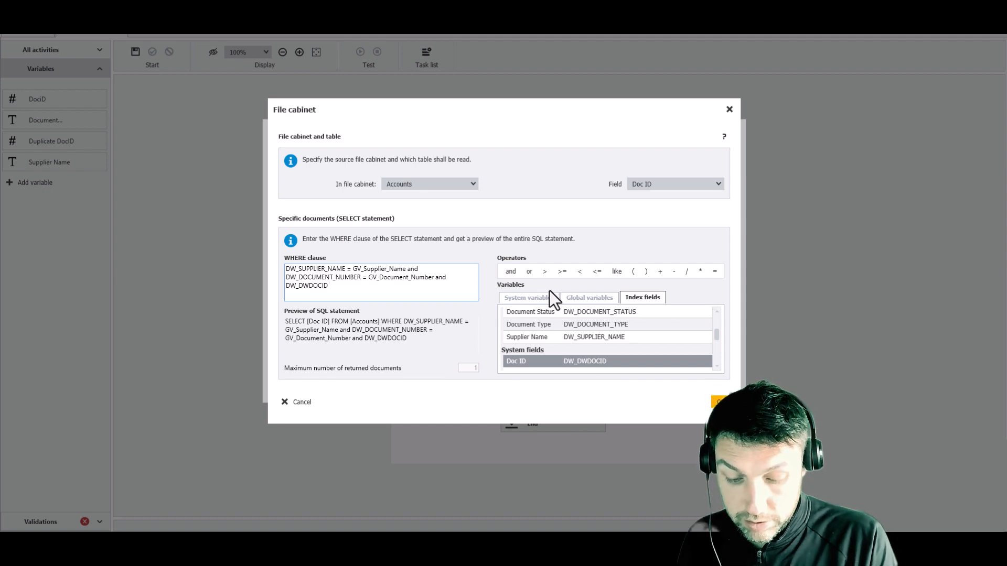
{"action": "type", "text": "<"}
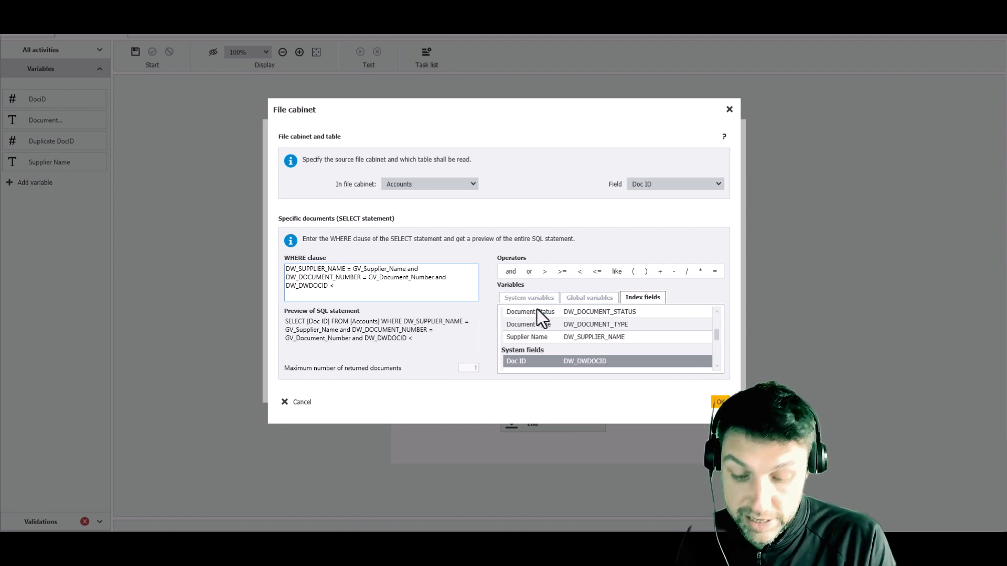
{"action": "left_click", "coordinate": [366, 288]}
{"action": "type", "text": ">"}
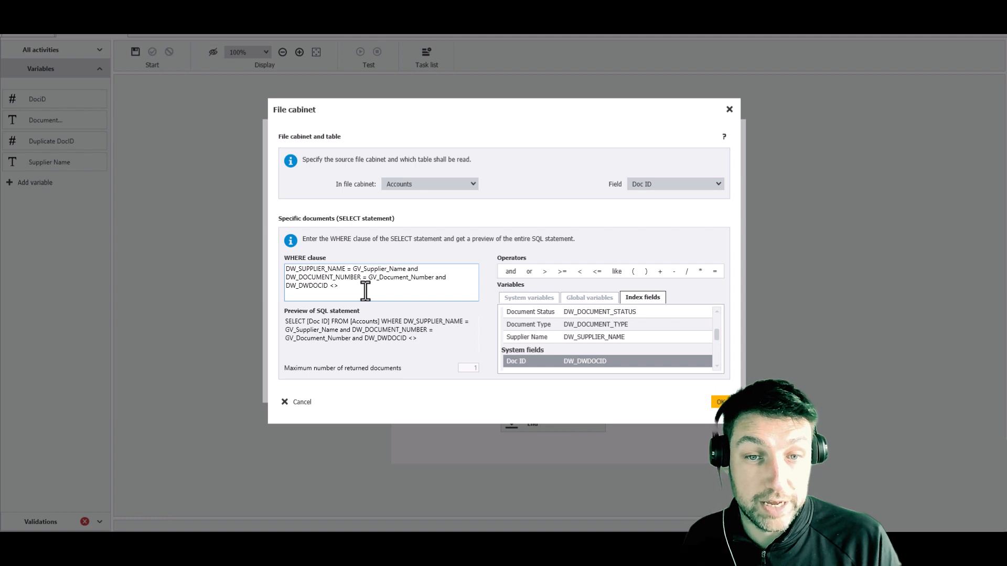
{"action": "left_click", "coordinate": [568, 302]}
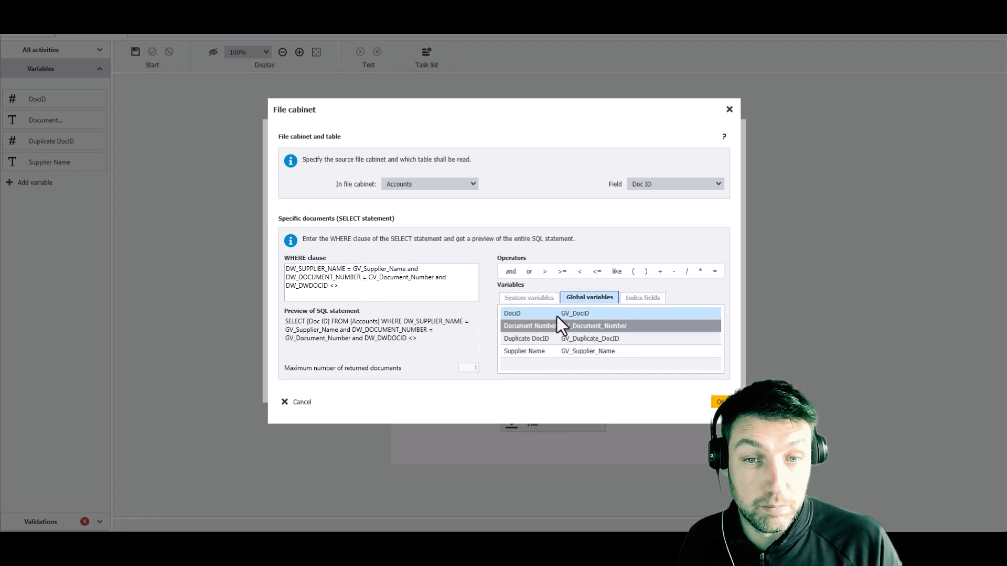
{"action": "double_click", "coordinate": [543, 315]}
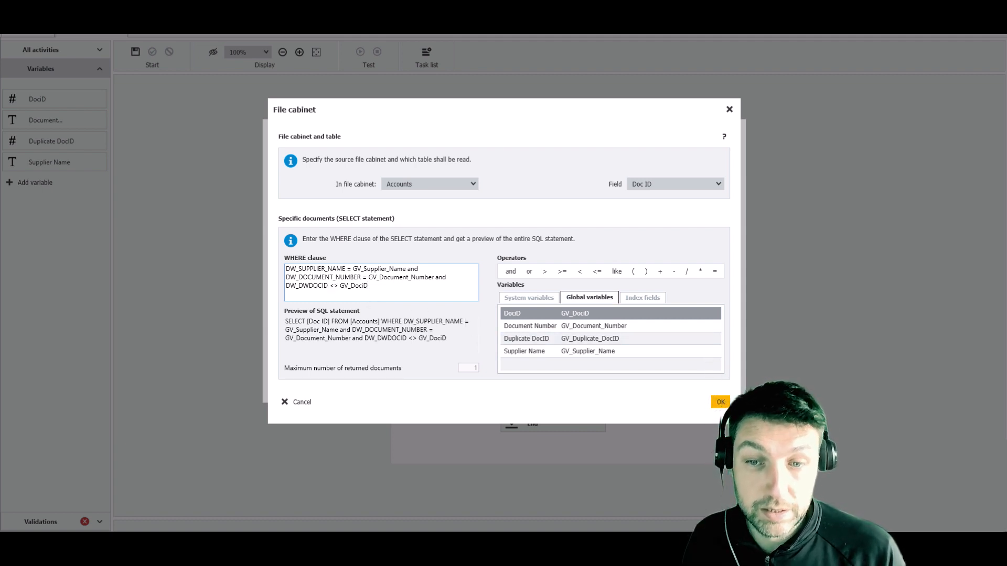
{"action": "left_click", "coordinate": [720, 402]}
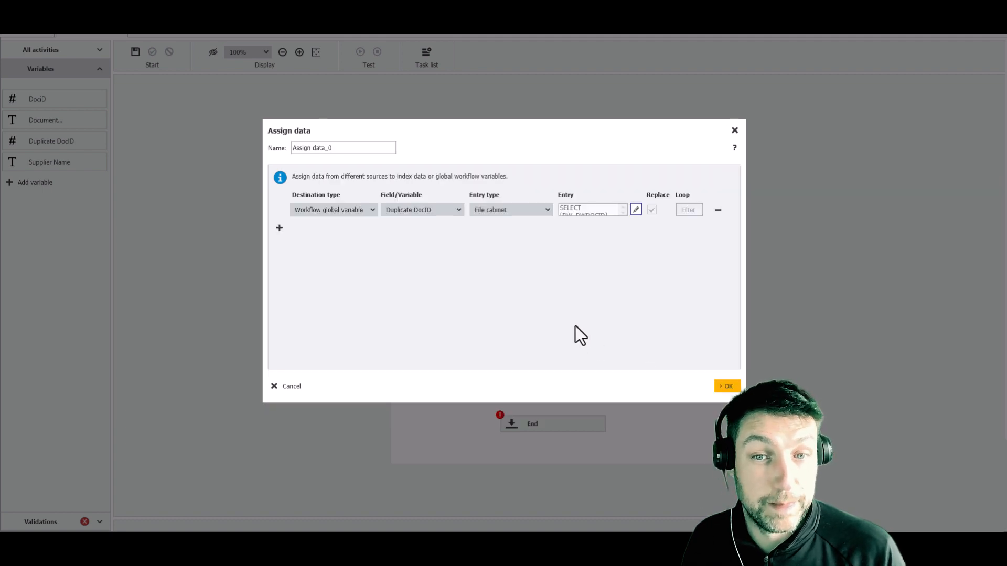
- Rename the Assign data_0 activity as Check For Duplicates and confirm its settings
{"action": "left_click_drag", "start_coordinate": [351, 149], "coordinate": [243, 154]}
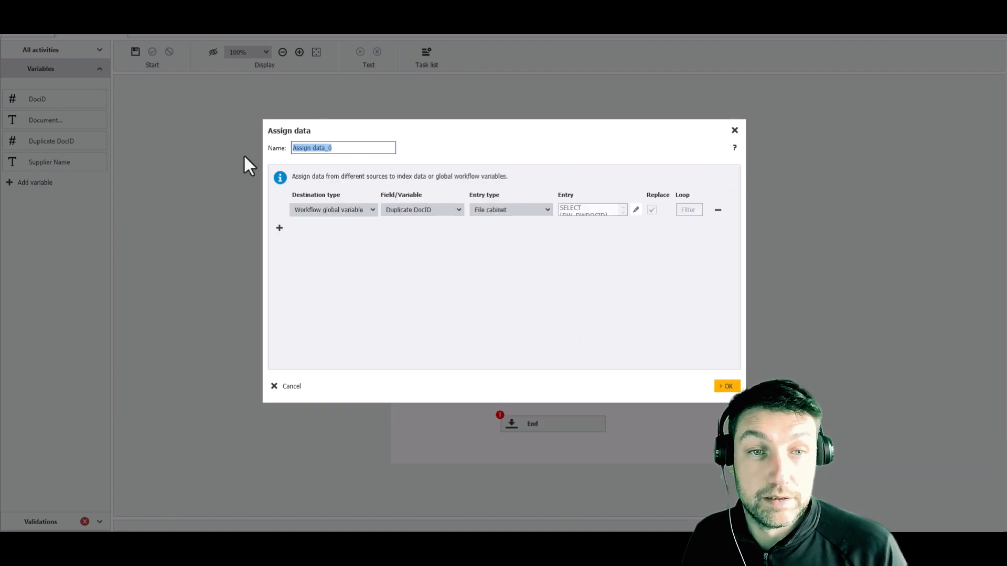
{"action": "type", "text": "Check For"}
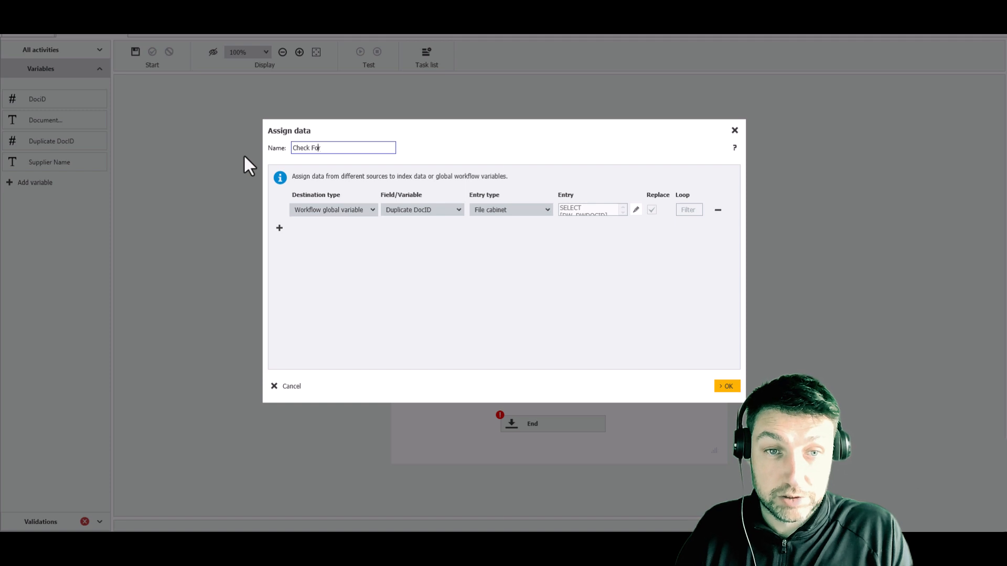
{"action": "type", "text": " Duplicates"}
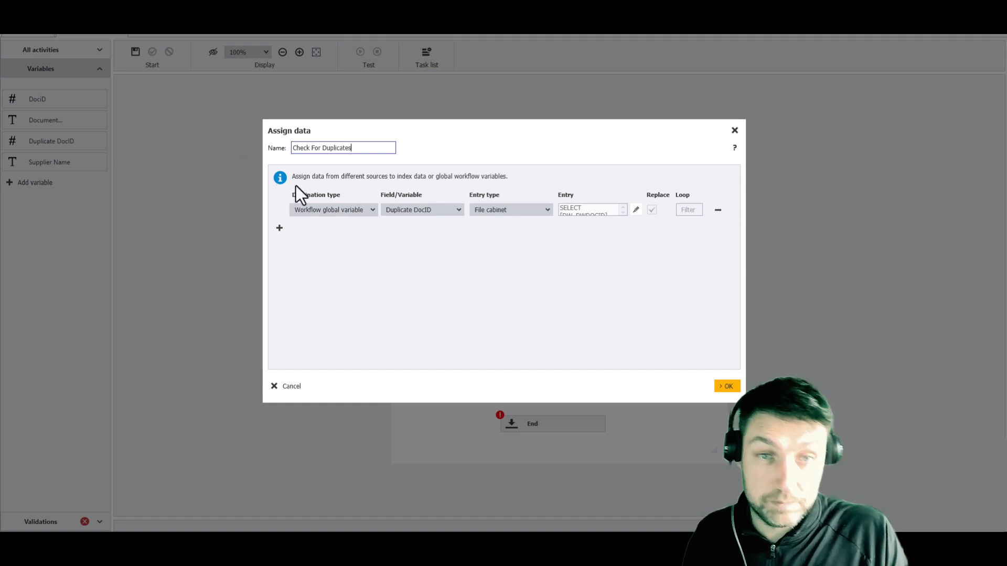
{"action": "left_click", "coordinate": [727, 387]}
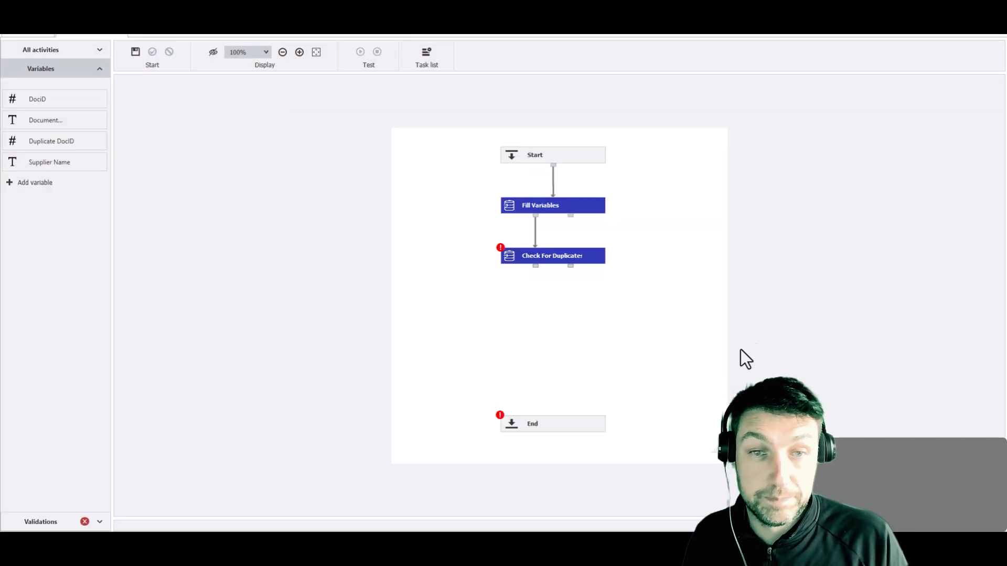
- Add a Condition activity below Check For Duplicates and name it Was there a duplicate found
{"action": "left_click", "coordinate": [75, 49]}
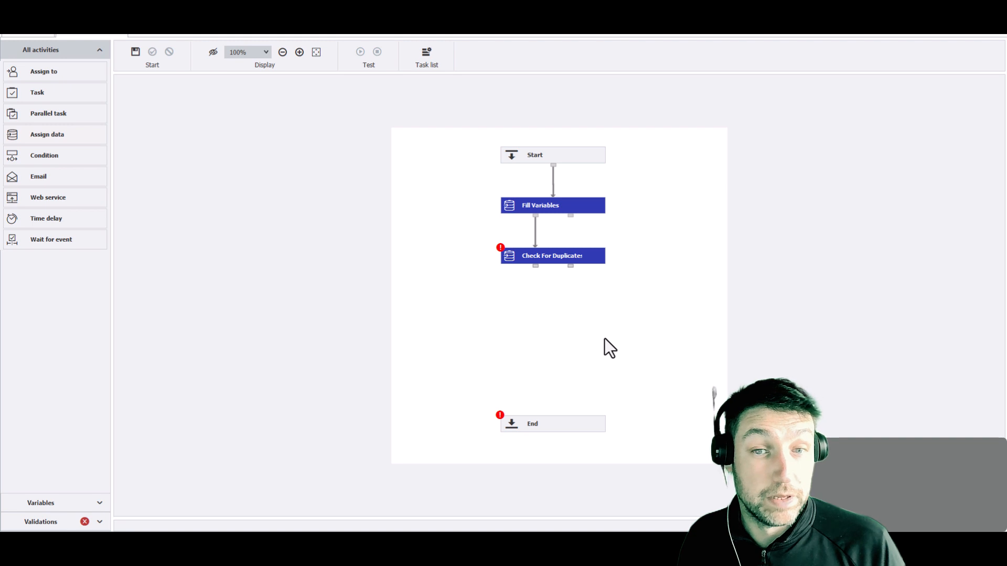
{"action": "left_click", "coordinate": [31, 161]}
{"action": "left_click_drag", "start_coordinate": [26, 156], "coordinate": [555, 310]}
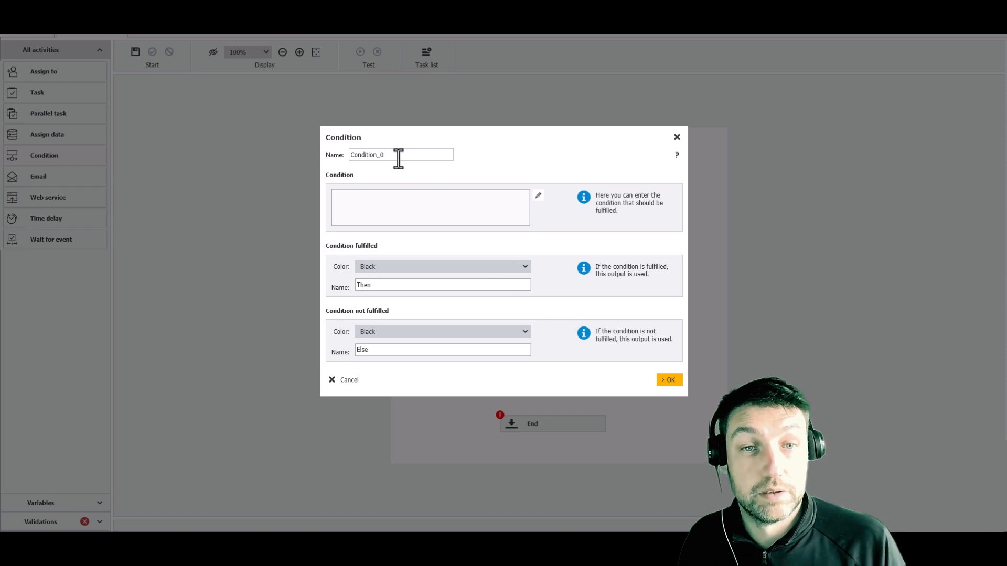
{"action": "left_click_drag", "start_coordinate": [398, 156], "coordinate": [324, 157]}
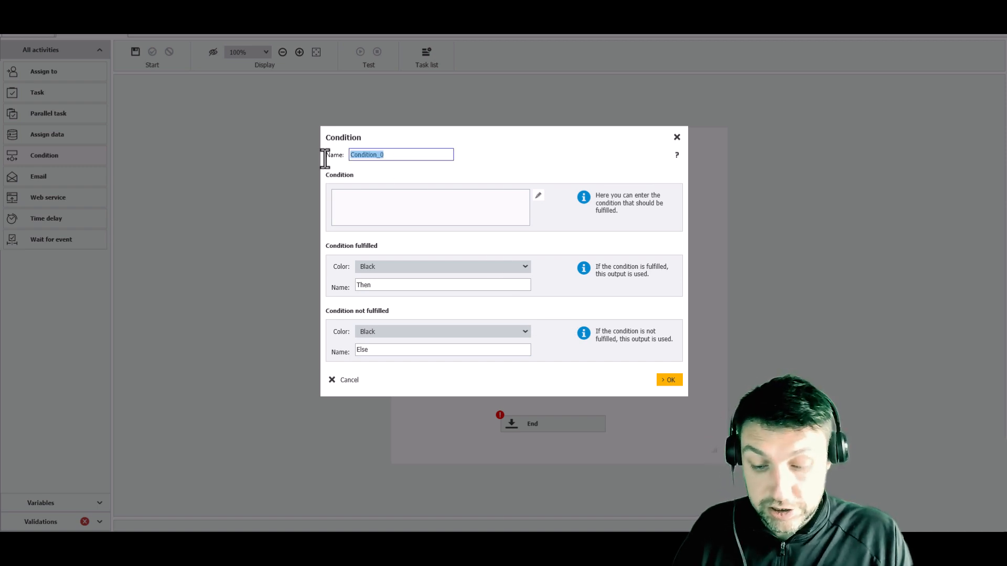
{"action": "type", "text": "Was there a duplicate found"}
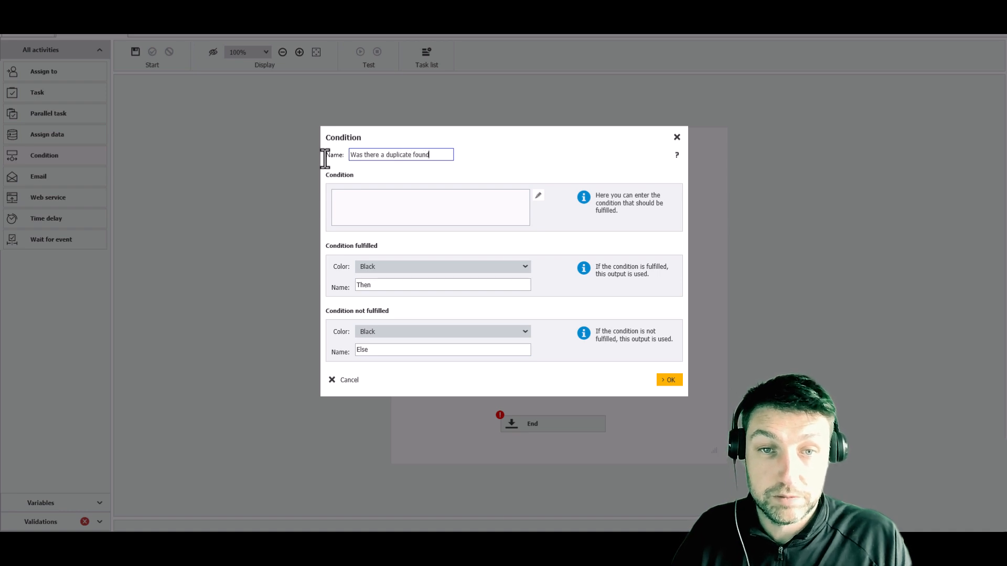
- Set the condition's arithmetic expression to GV_Duplicate_DocID = Nothing and confirm it
{"action": "left_click", "coordinate": [538, 195]}
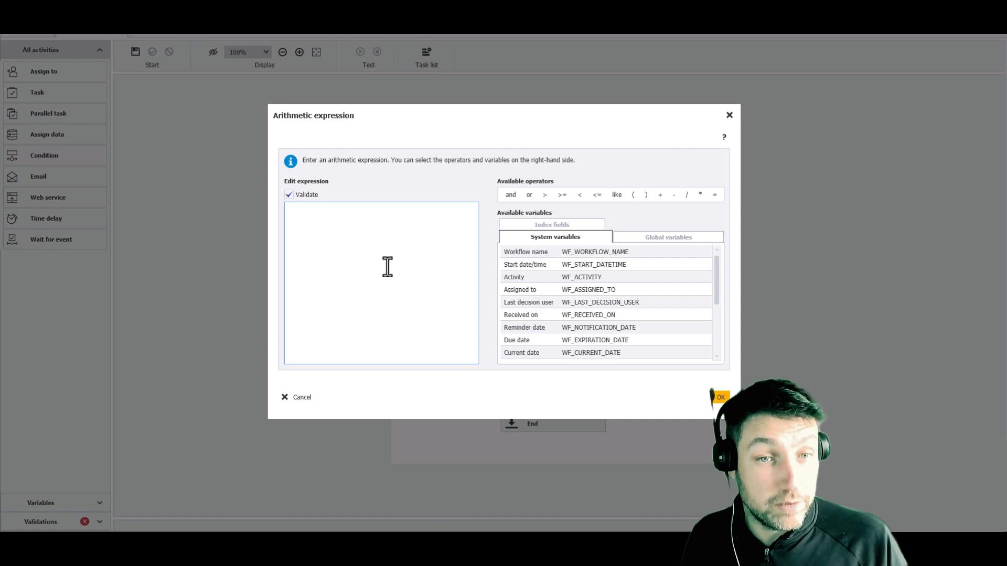
{"action": "left_click", "coordinate": [657, 241]}
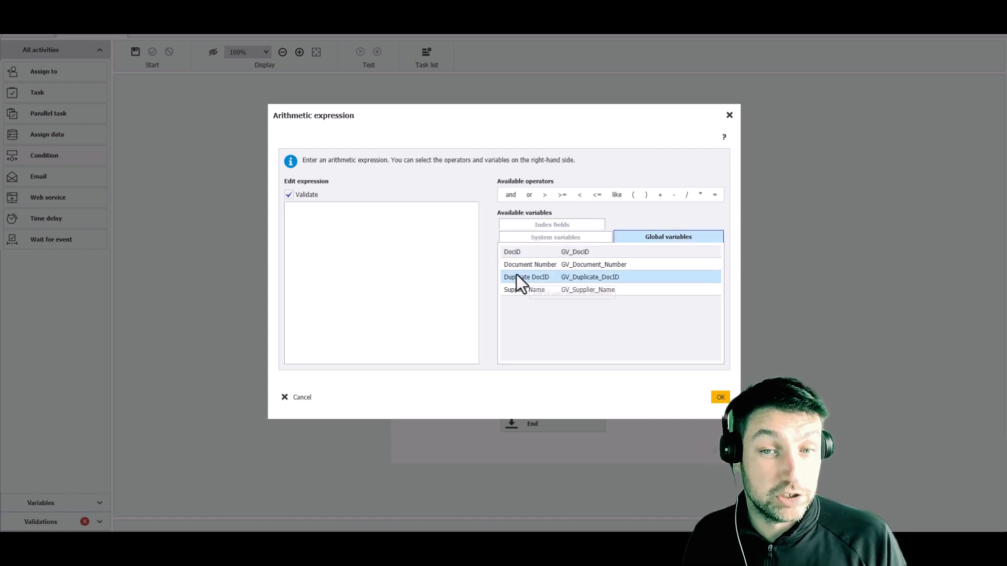
{"action": "double_click", "coordinate": [550, 278]}
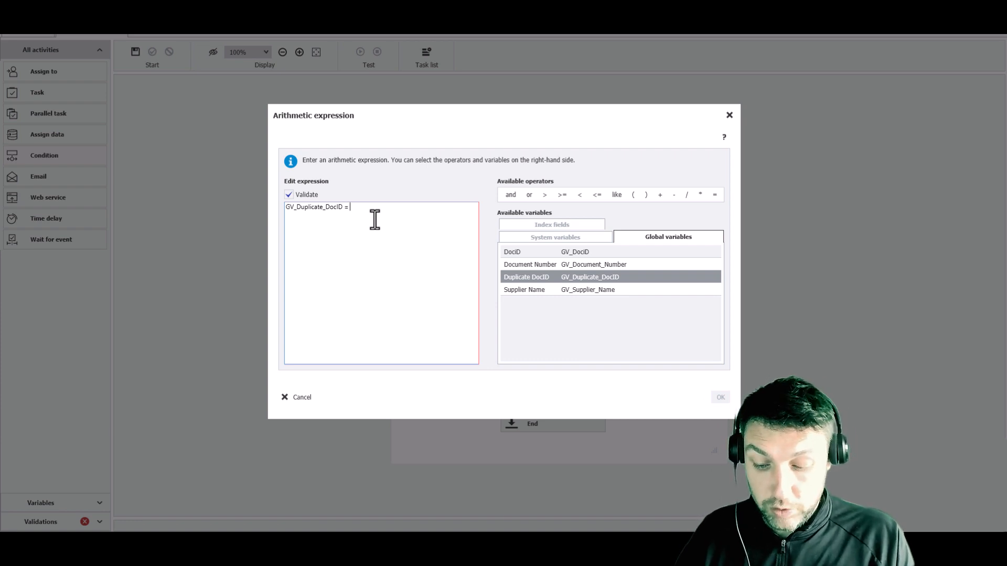
{"action": "type", "text": "othing"}
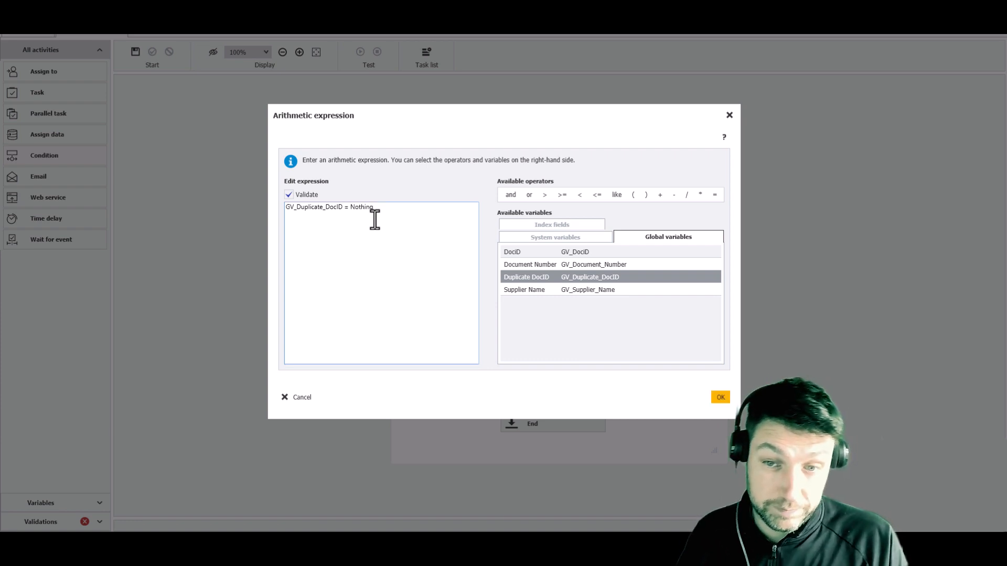
{"action": "left_click_drag", "start_coordinate": [374, 207], "coordinate": [342, 213]}
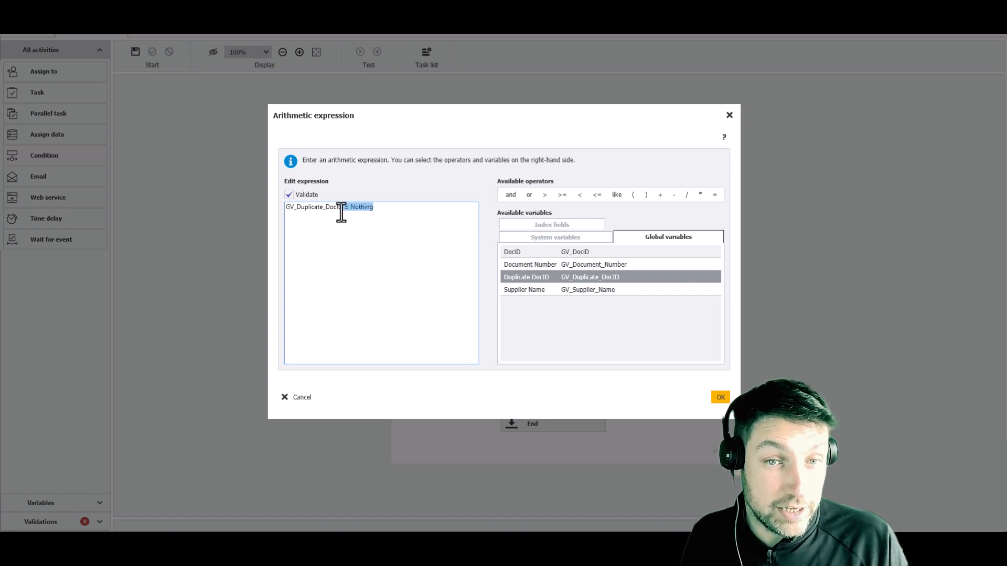
{"action": "left_click", "coordinate": [406, 209]}
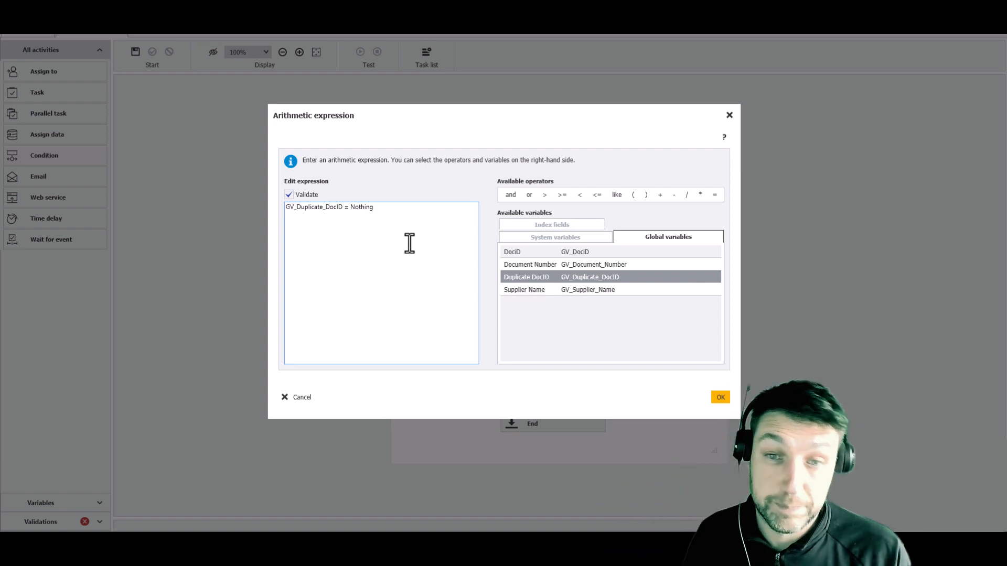
{"action": "left_click", "coordinate": [722, 399]}
- Name the output for the fulfilled condition Not Duplicate
{"action": "double_click", "coordinate": [388, 285]}
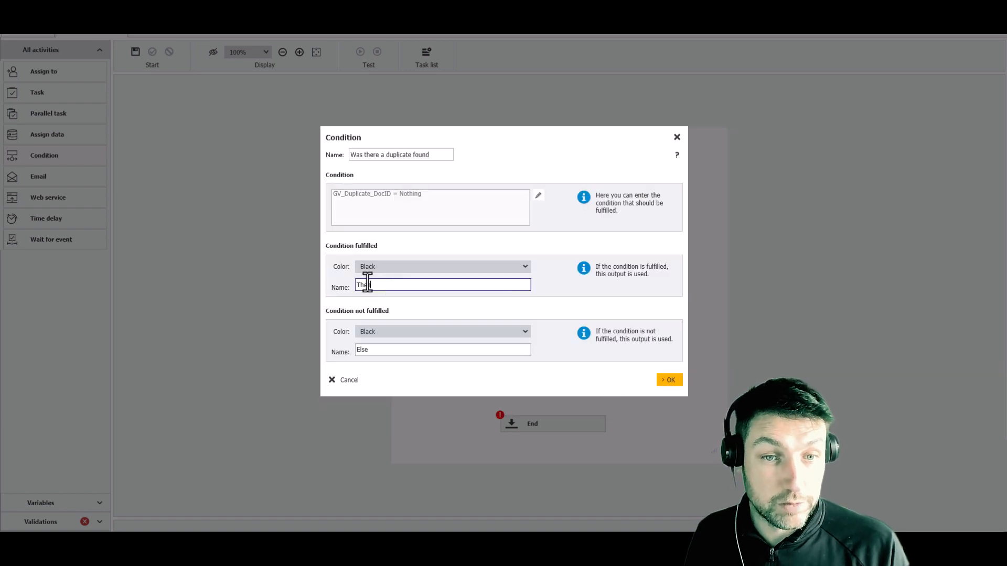
{"action": "type", "text": "N"}
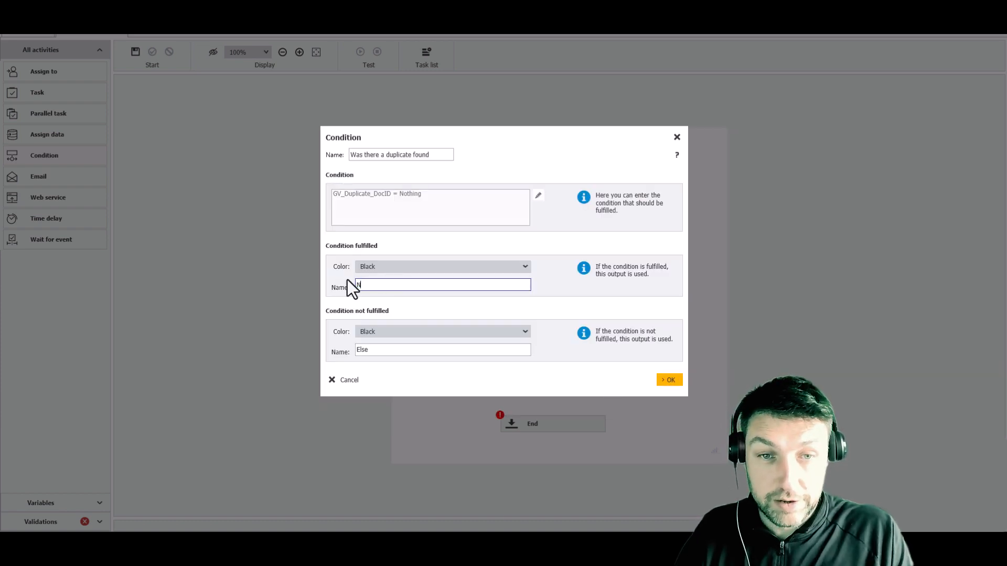
{"action": "type", "text": "ot D"}
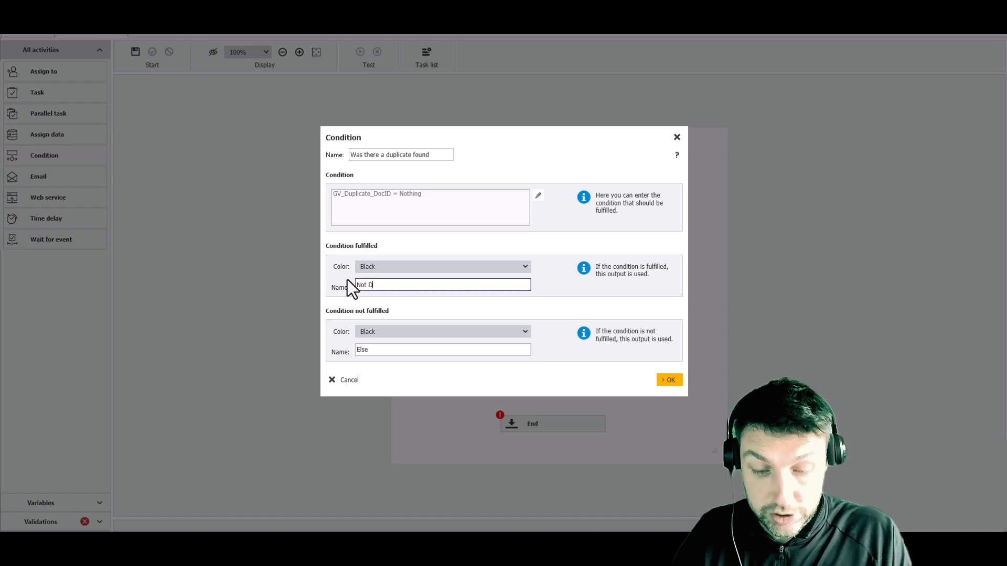
{"action": "type", "text": "uplicate"}
{"action": "key", "text": "Tab"}
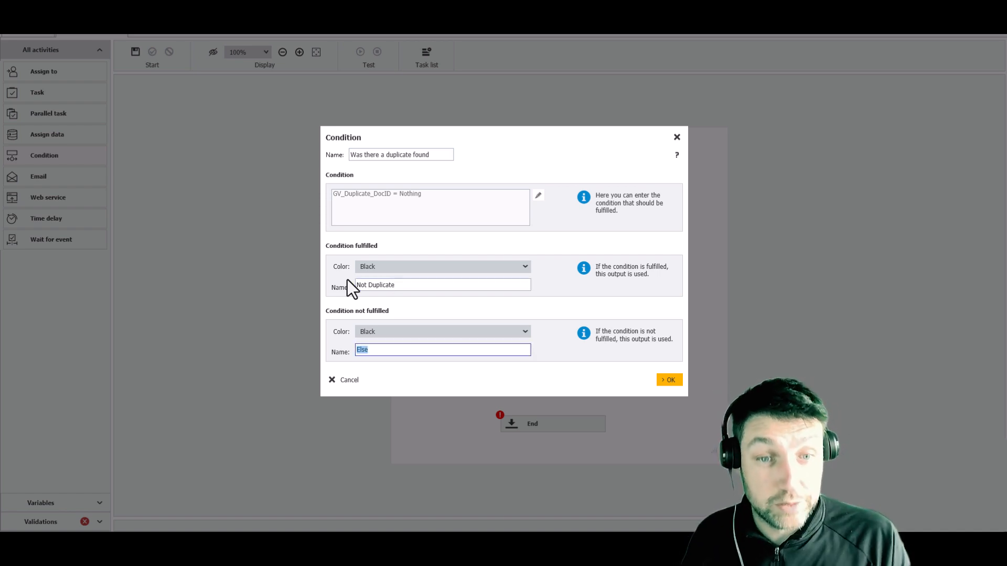
- Name the unfulfilled condition's output Duplicate, colour the fulfilled output green and the unfulfilled one red, and confirm the condition
{"action": "type", "text": "Dupli "}
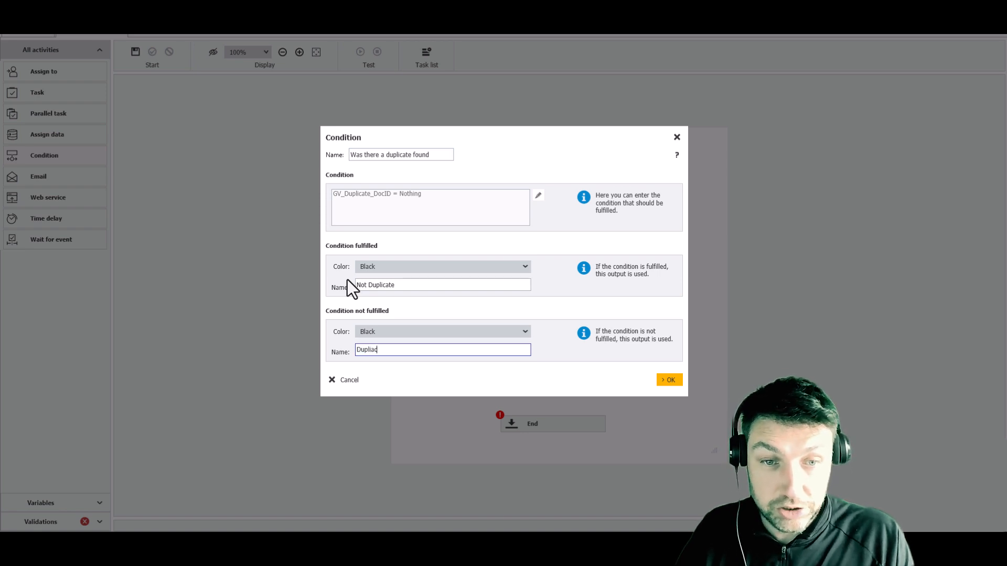
{"action": "type", "text": "cate"}
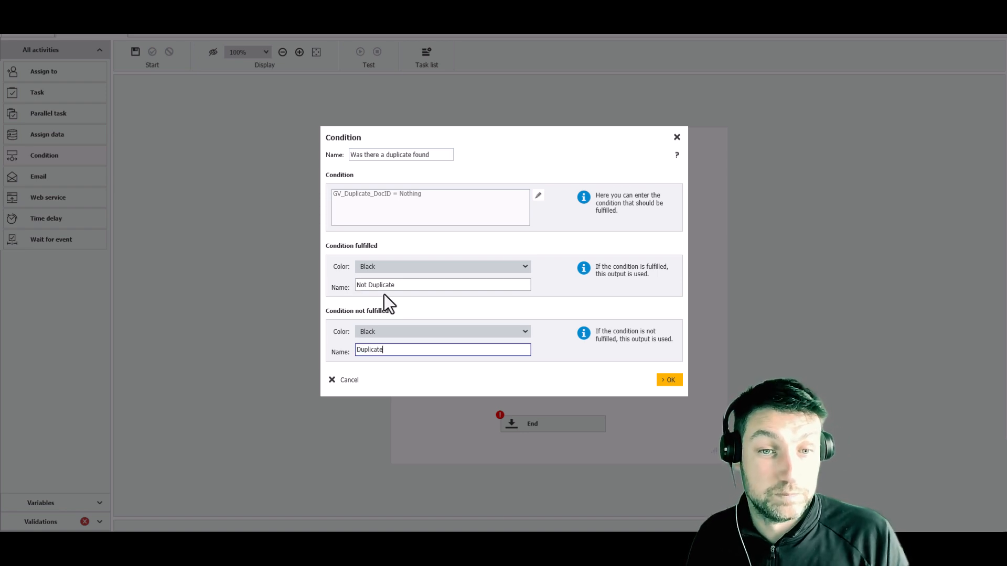
{"action": "left_click", "coordinate": [406, 268]}
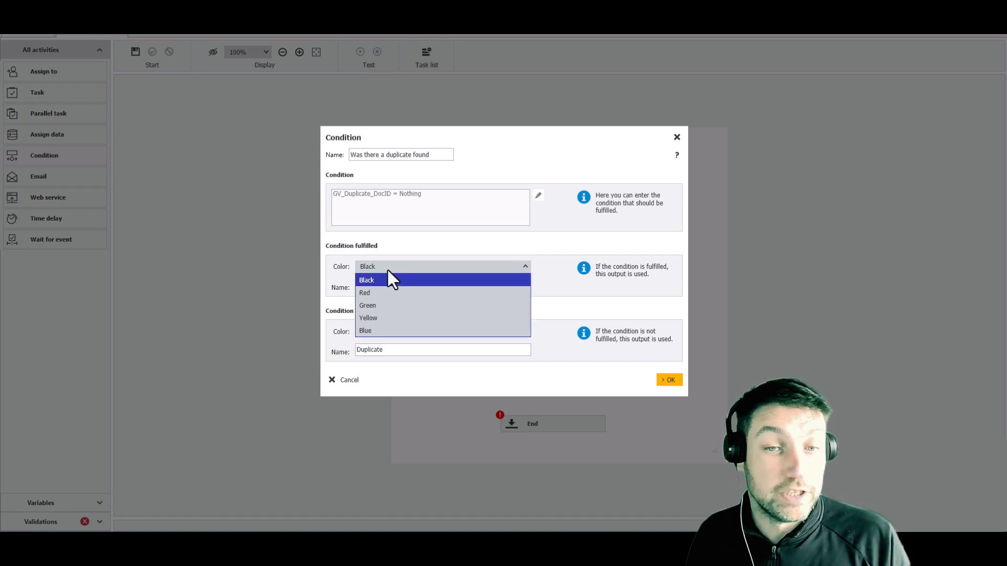
{"action": "left_click", "coordinate": [388, 305]}
{"action": "left_click", "coordinate": [357, 286]}
{"action": "type", "text": "Not Duplicate"}
{"action": "left_click", "coordinate": [419, 332]}
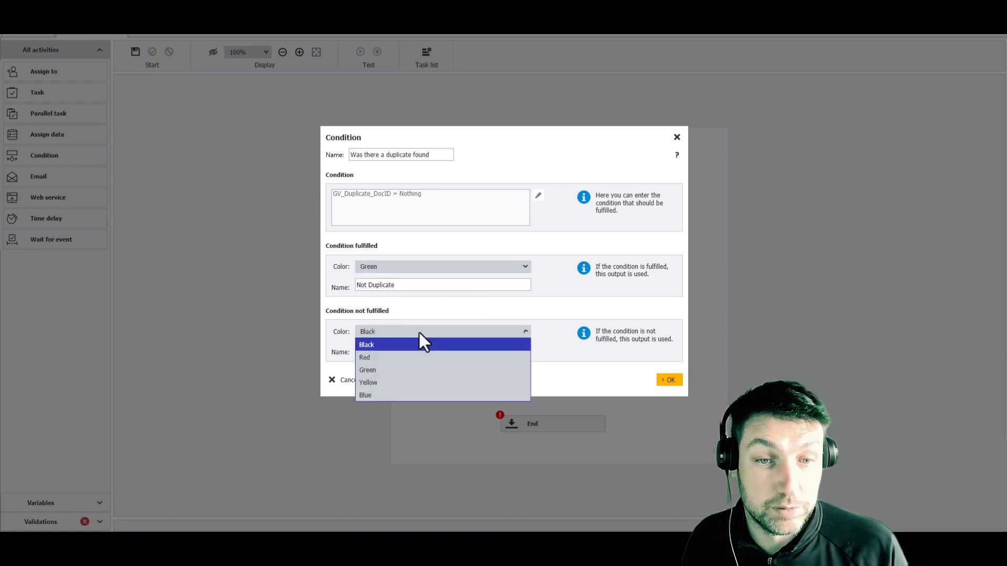
{"action": "left_click", "coordinate": [369, 361]}
{"action": "left_click", "coordinate": [665, 381]}
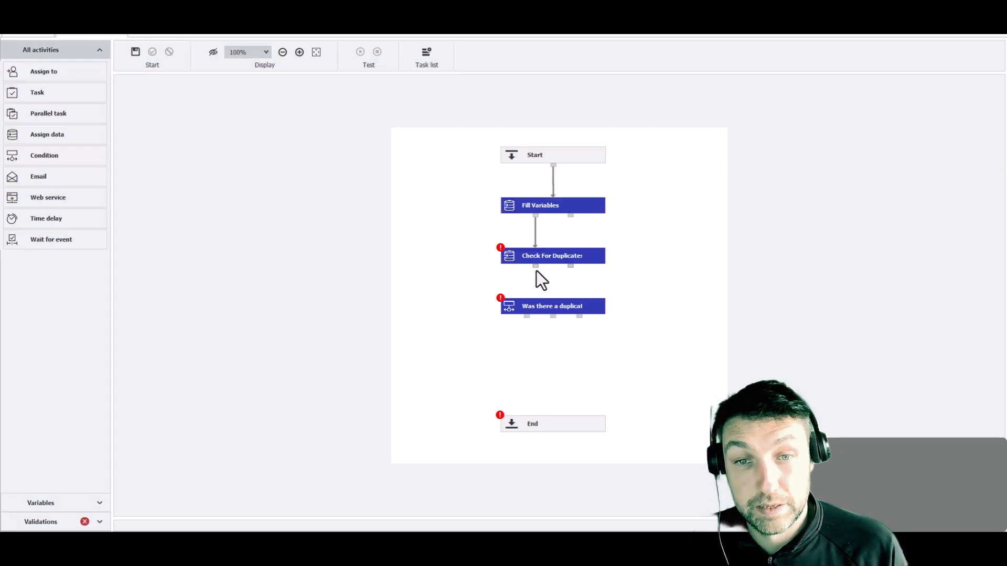
- Connect Check For Duplicates to the Was there a duplicate found condition through the OK path
{"action": "left_click_drag", "start_coordinate": [536, 266], "coordinate": [534, 307]}
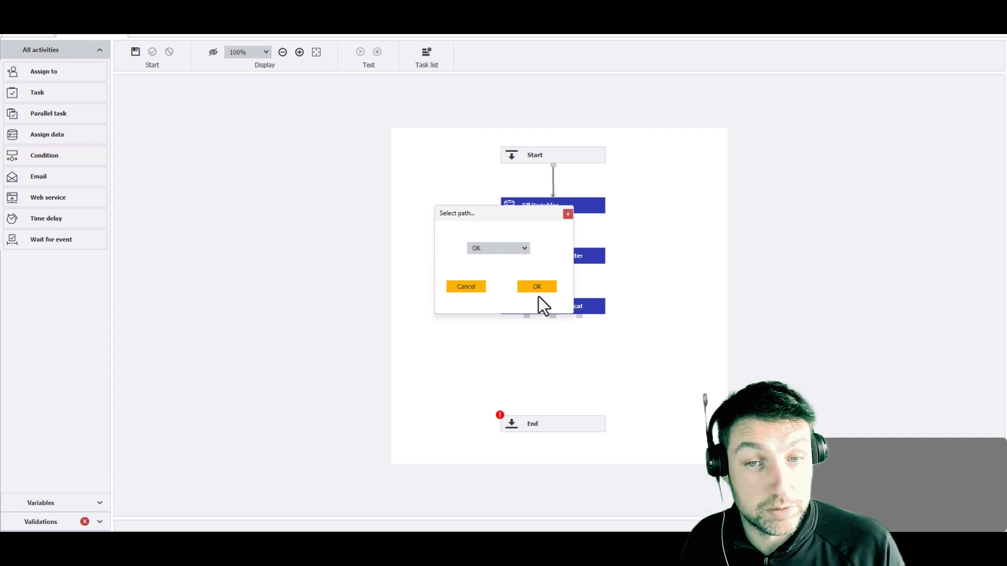
{"action": "left_click", "coordinate": [543, 288]}
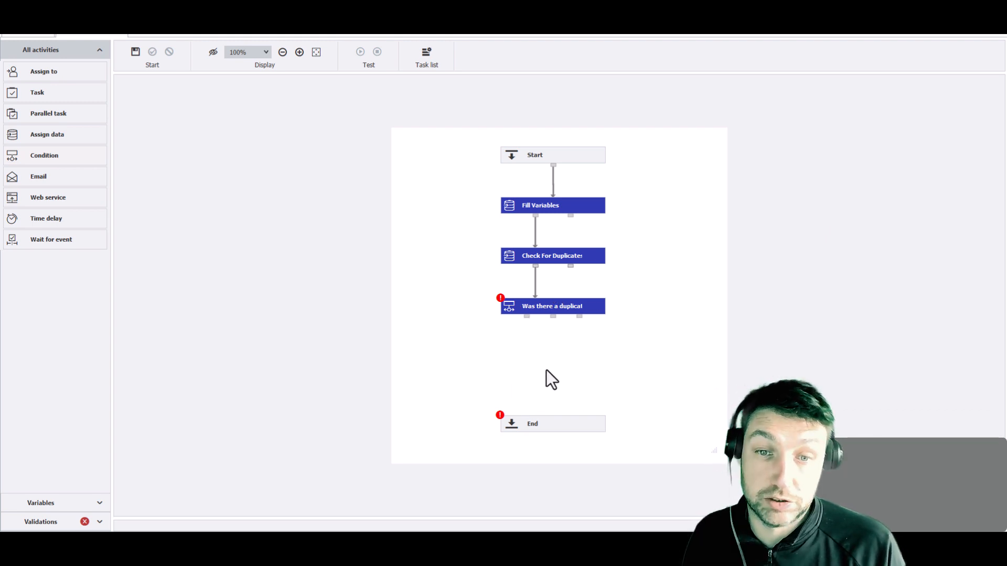
- Add an Assign data activity below and left of the condition and name it Not Duplicate
{"action": "left_click", "coordinate": [49, 140]}
{"action": "left_click_drag", "start_coordinate": [40, 136], "coordinate": [467, 354]}
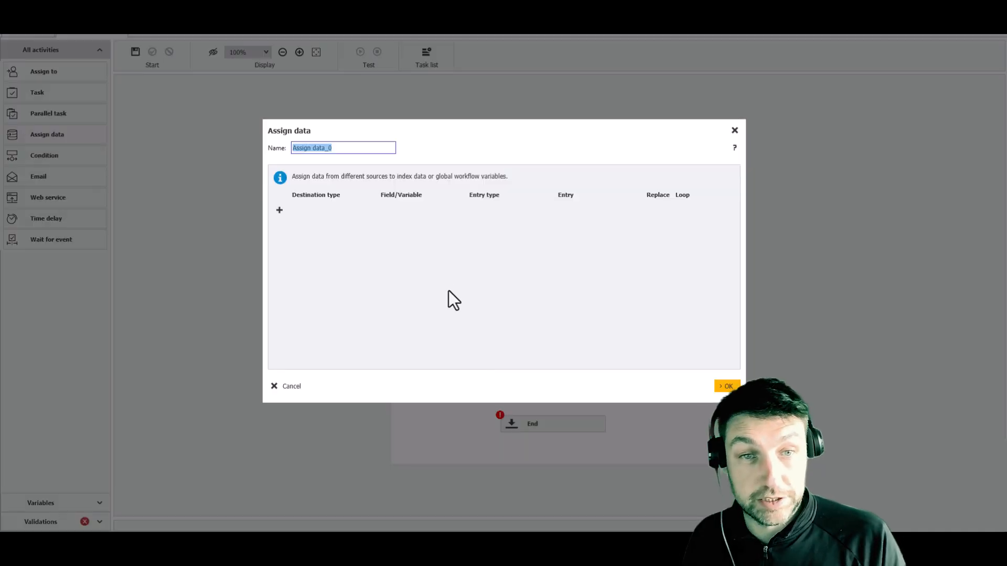
{"action": "type", "text": "Not Duplicate"}
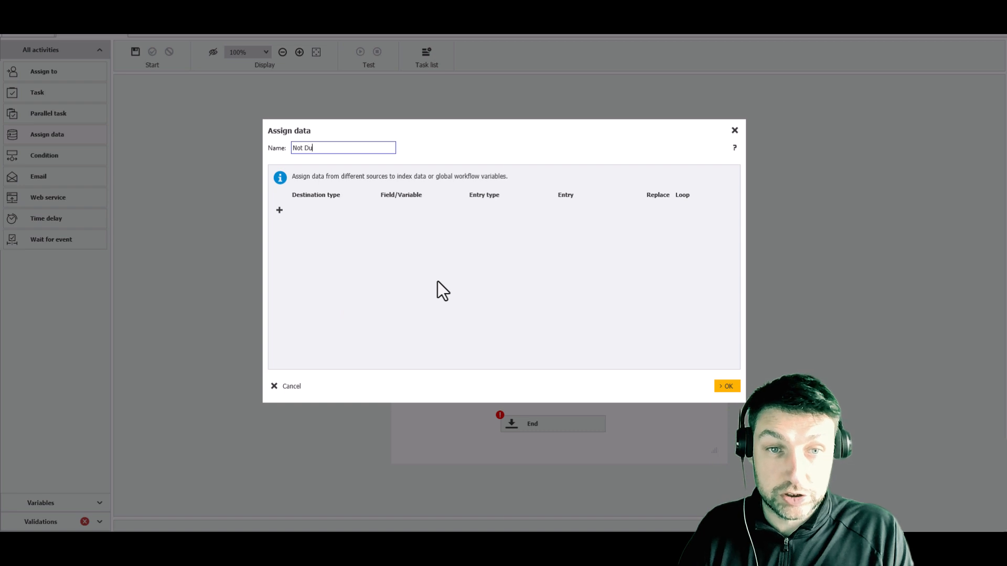
- Assign the fixed entry Not Duplicate to the Document Status index field in the Not Duplicate activity and confirm
{"action": "left_click", "coordinate": [279, 211]}
{"action": "left_click", "coordinate": [314, 210]}
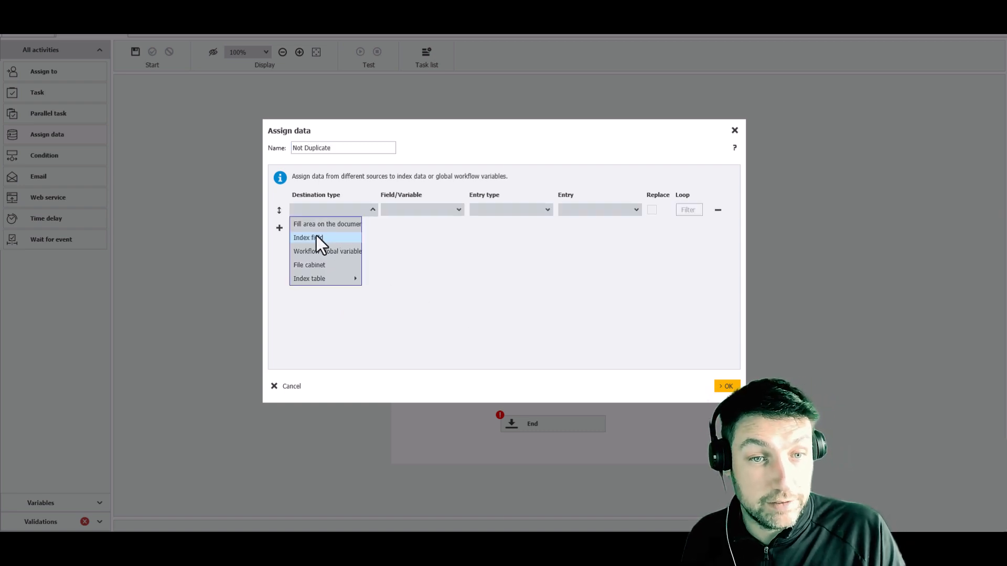
{"action": "left_click", "coordinate": [316, 236]}
{"action": "left_click", "coordinate": [399, 211]}
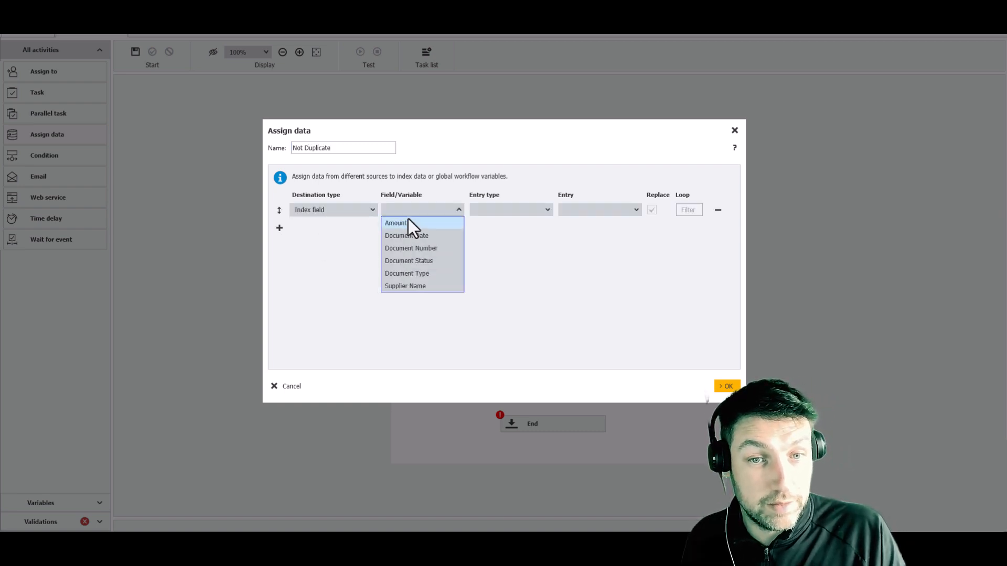
{"action": "left_click", "coordinate": [398, 260]}
{"action": "left_click", "coordinate": [496, 209]}
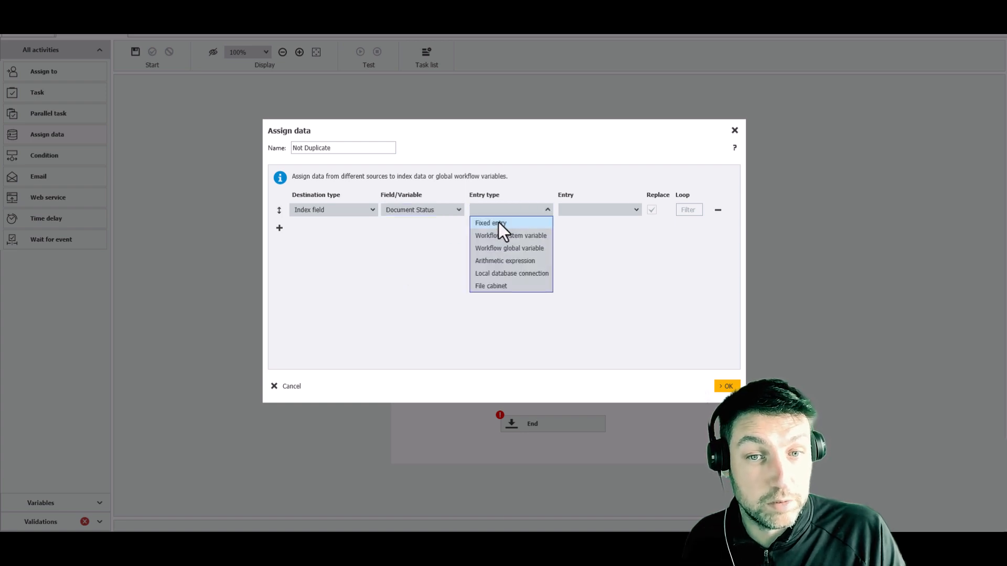
{"action": "left_click", "coordinate": [498, 223]}
{"action": "left_click", "coordinate": [584, 210]}
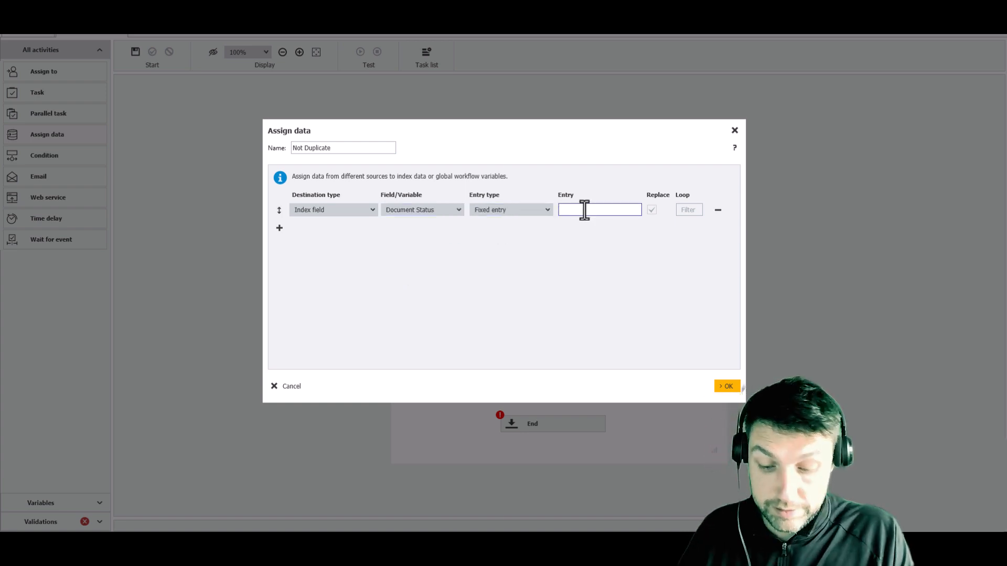
{"action": "type", "text": "Not "}
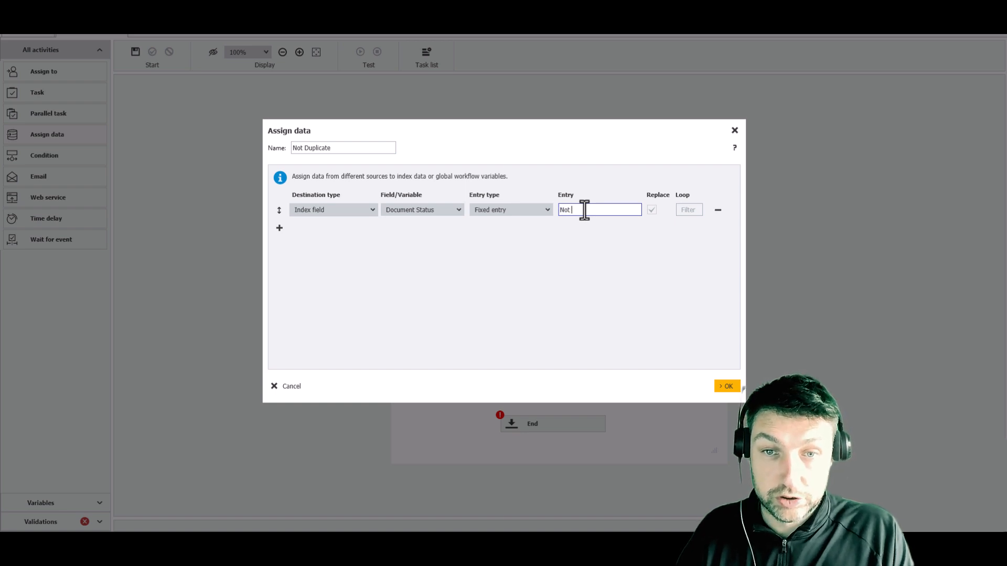
{"action": "type", "text": "Duplicate"}
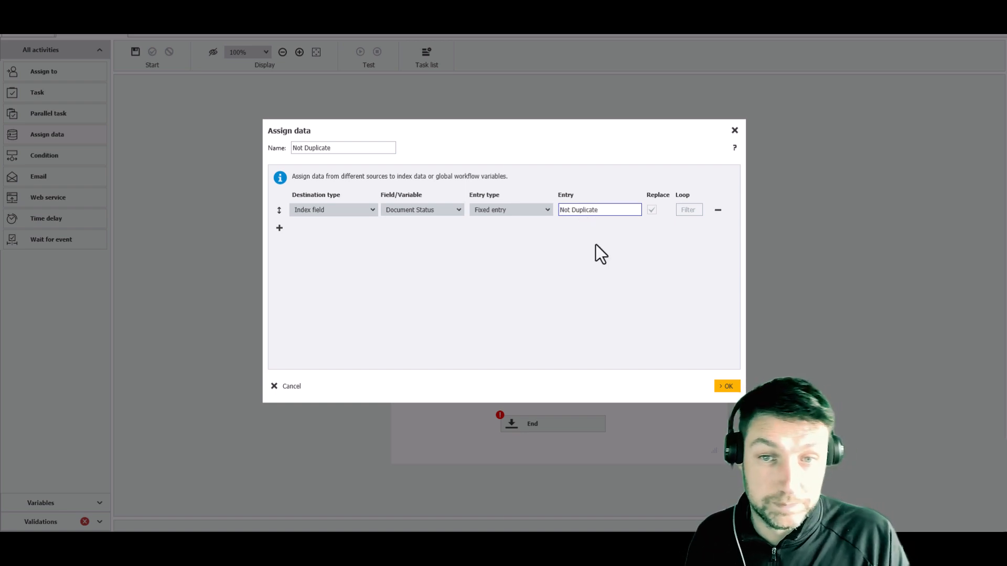
{"action": "left_click", "coordinate": [728, 387]}
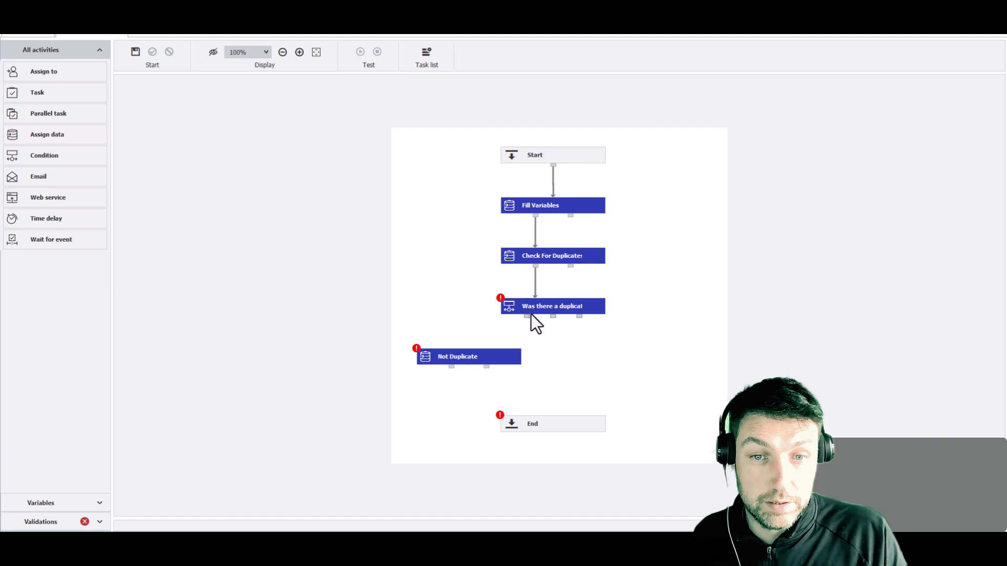
- Connect the condition to the Not Duplicate activity through the Not Duplicate path
{"action": "left_click_drag", "start_coordinate": [460, 359], "coordinate": [461, 360]}
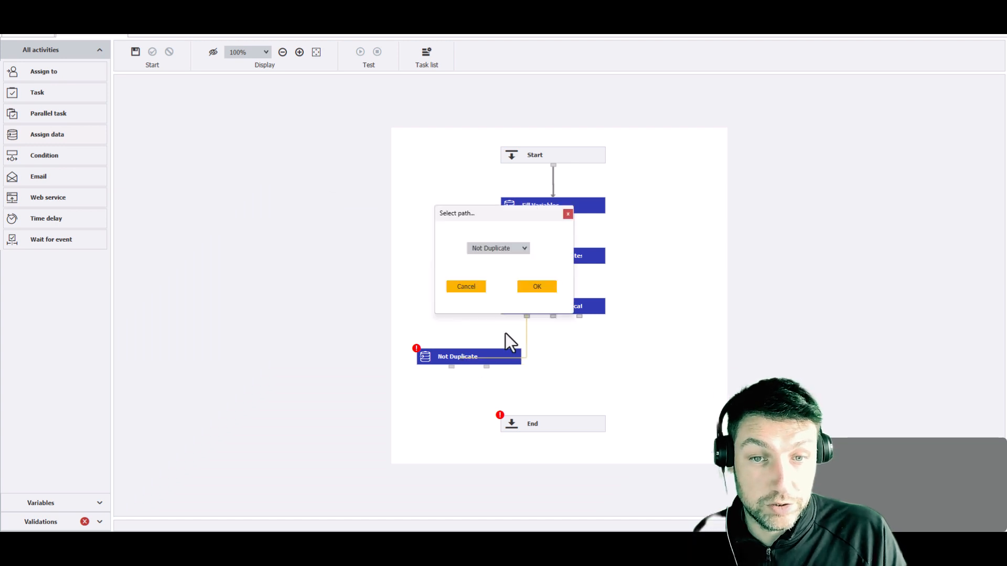
{"action": "left_click", "coordinate": [499, 248]}
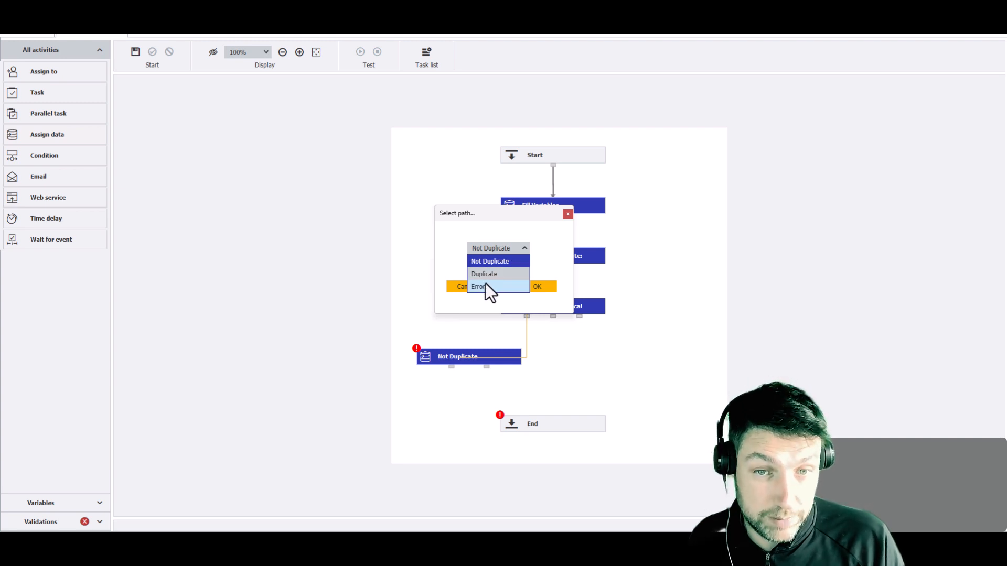
{"action": "left_click", "coordinate": [477, 261]}
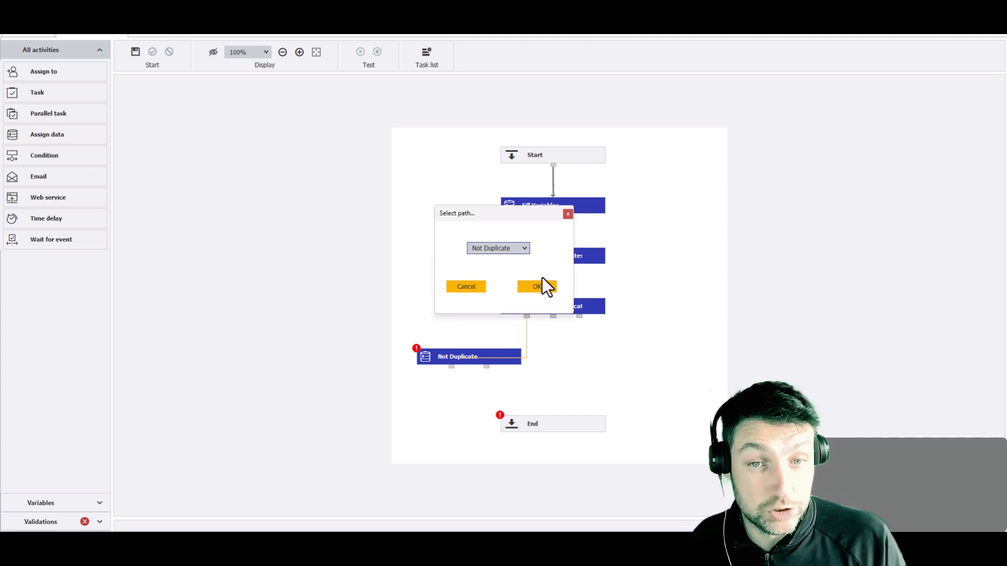
{"action": "left_click", "coordinate": [540, 289]}
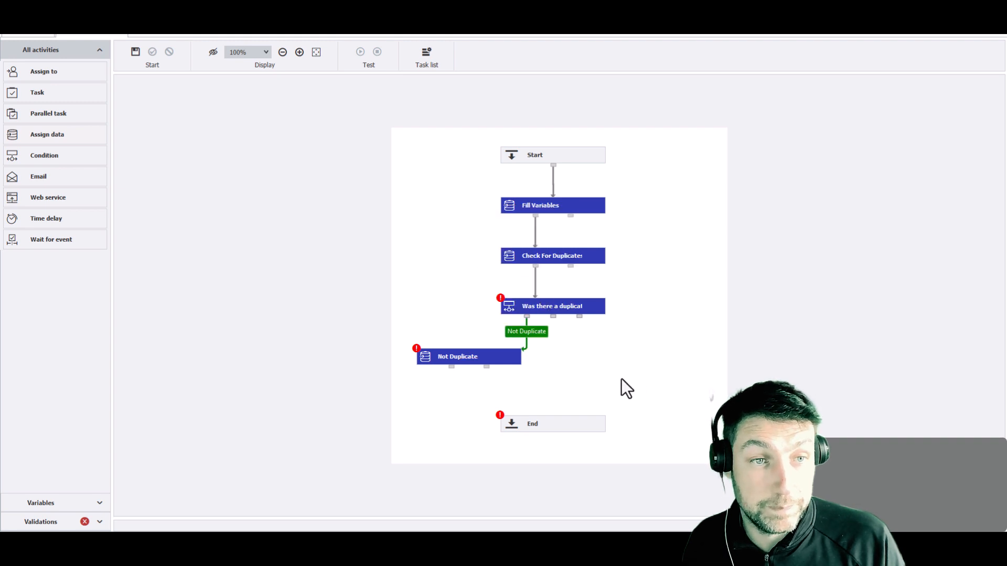
- Add an Assign data activity named Duplicate beside Not Duplicate that sets the Document Status index field to the fixed entry Duplicate
{"action": "left_click_drag", "start_coordinate": [45, 135], "coordinate": [594, 360]}
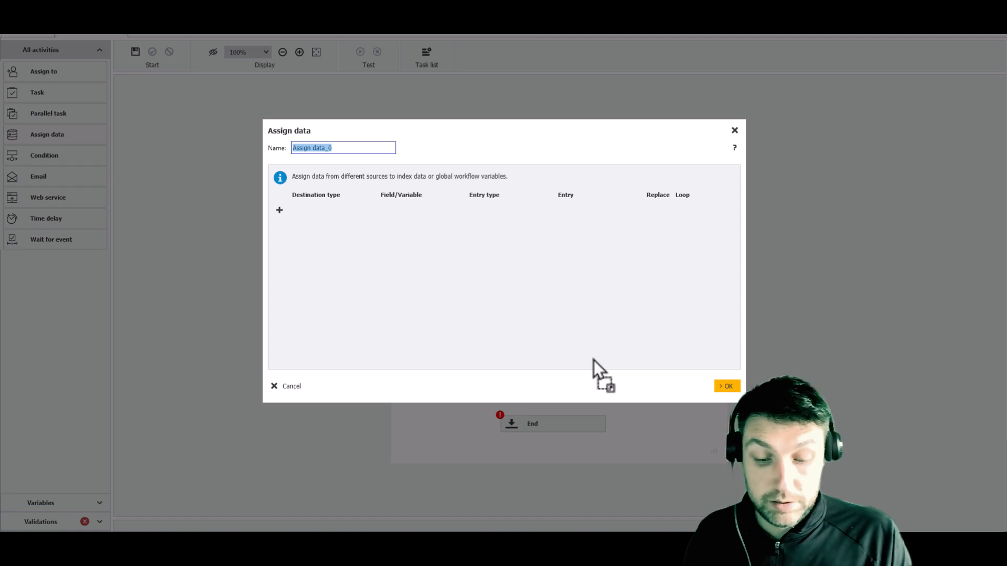
{"action": "type", "text": "Duplicate"}
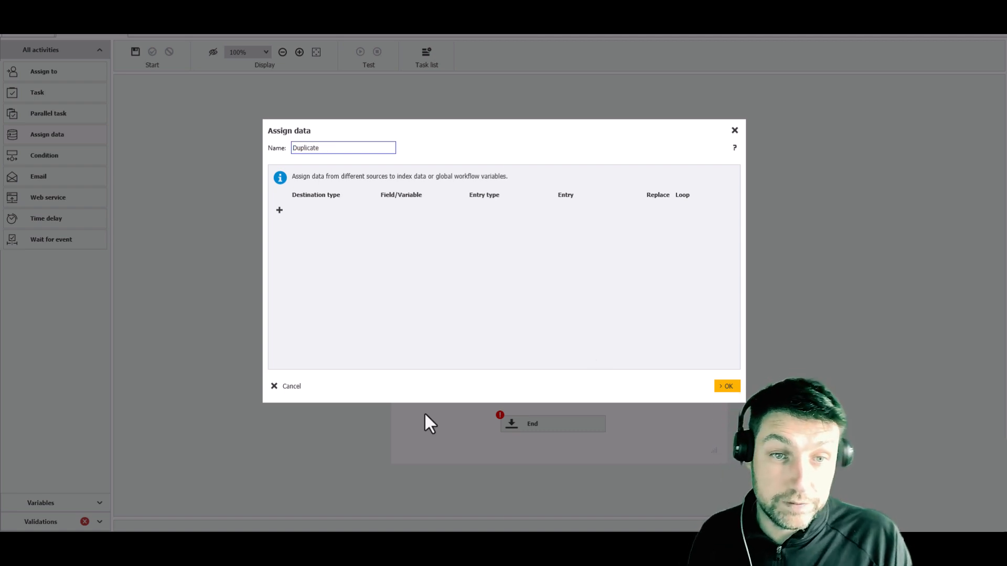
{"action": "left_click", "coordinate": [281, 210]}
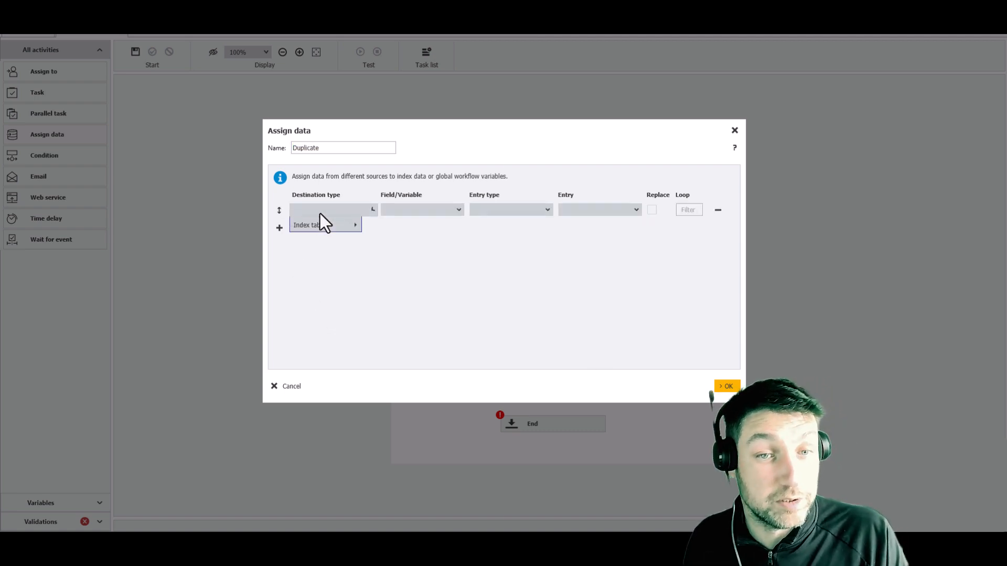
{"action": "left_click", "coordinate": [320, 211]}
{"action": "left_click", "coordinate": [308, 239]}
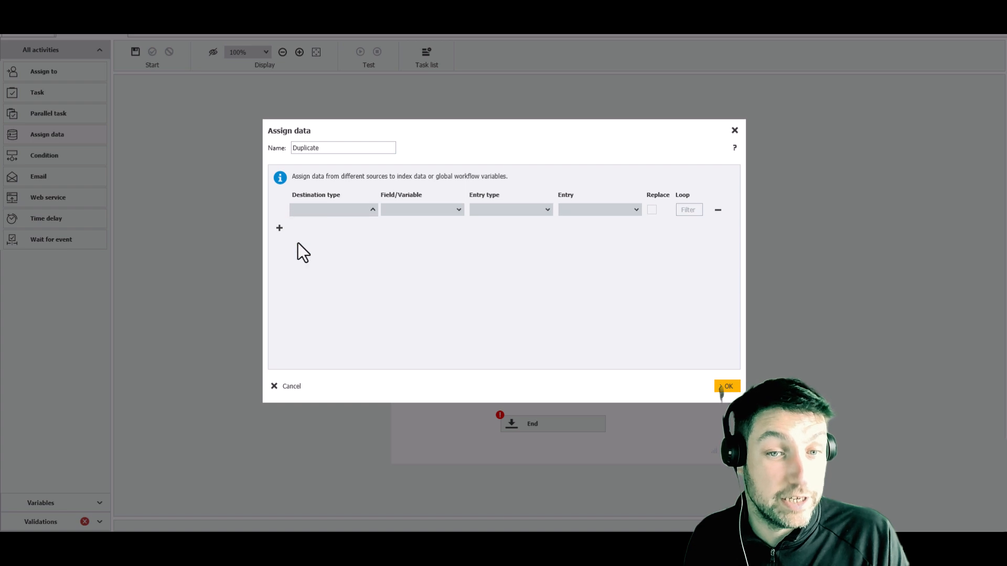
{"action": "left_click", "coordinate": [419, 211]}
{"action": "left_click", "coordinate": [408, 260]}
{"action": "left_click", "coordinate": [493, 210]}
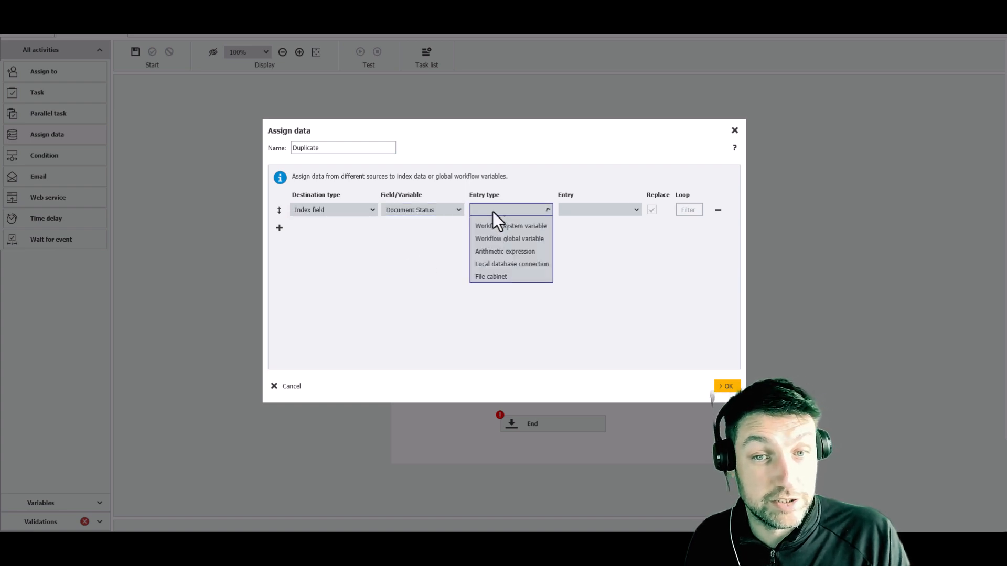
{"action": "left_click", "coordinate": [483, 225]}
{"action": "left_click", "coordinate": [584, 209]}
{"action": "type", "text": "Du"}
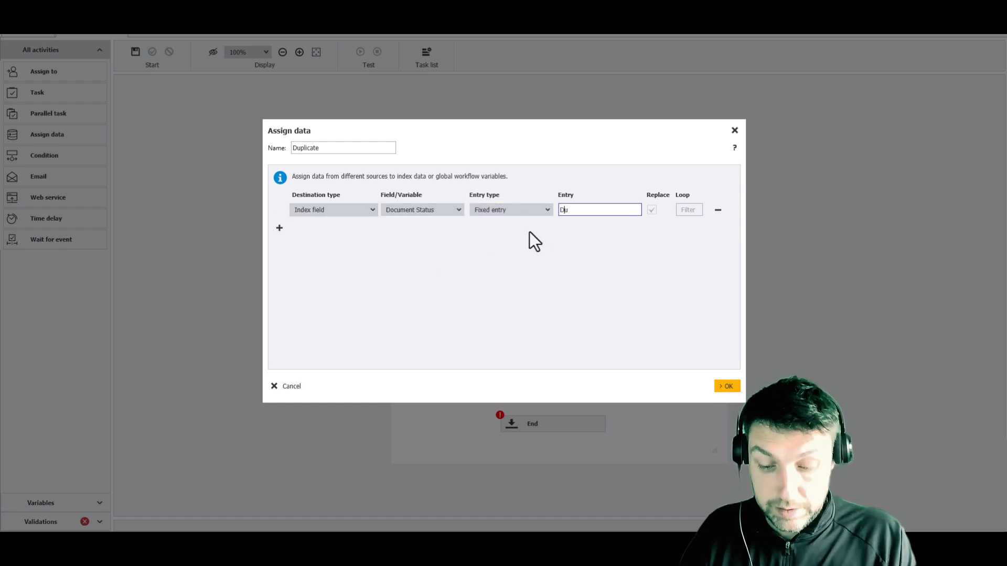
{"action": "type", "text": "plicate"}
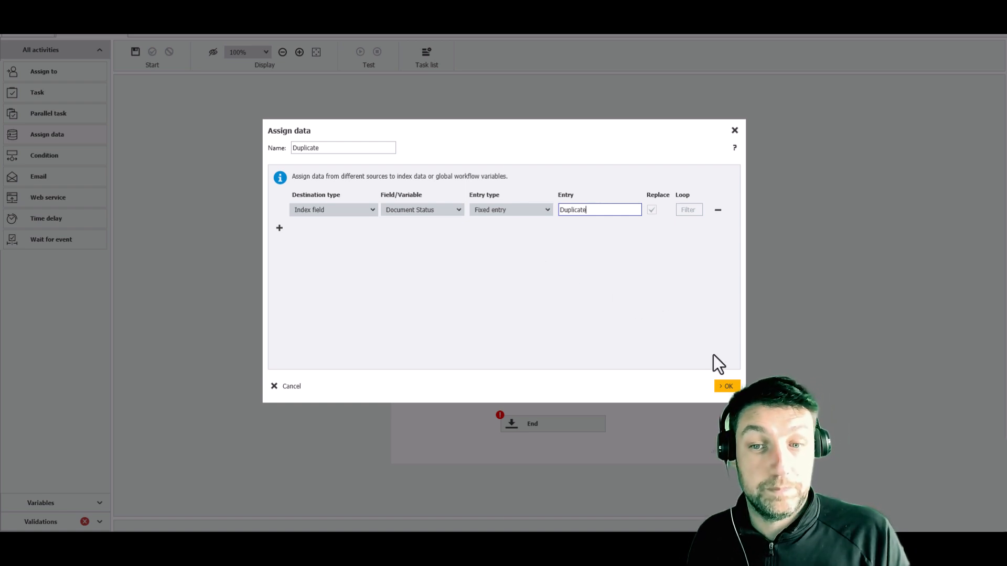
{"action": "left_click", "coordinate": [720, 386]}
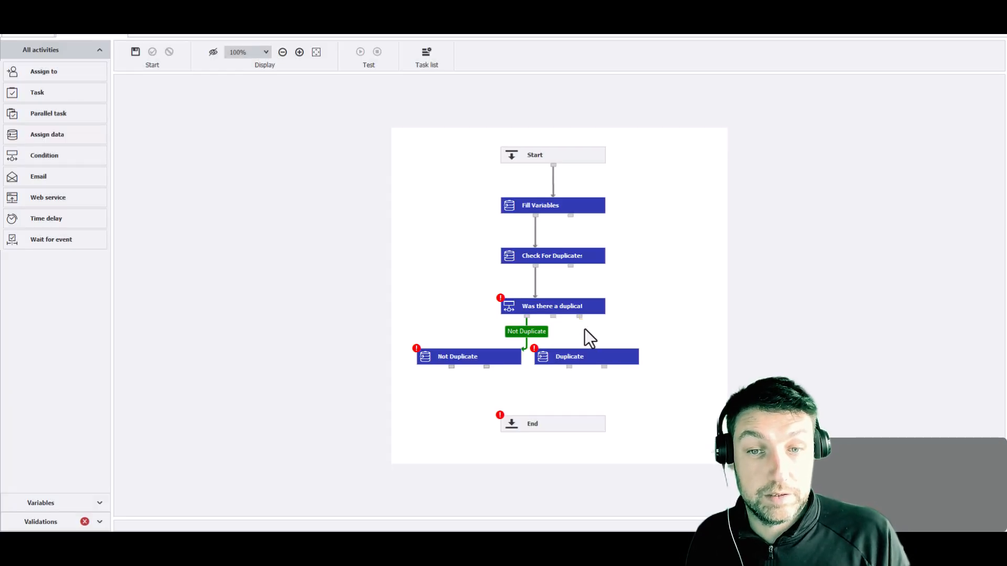
- Route the condition's Duplicate path to the Duplicate activity and connect both the Not Duplicate and Duplicate activities to End
{"action": "left_click_drag", "start_coordinate": [588, 353], "coordinate": [588, 354]}
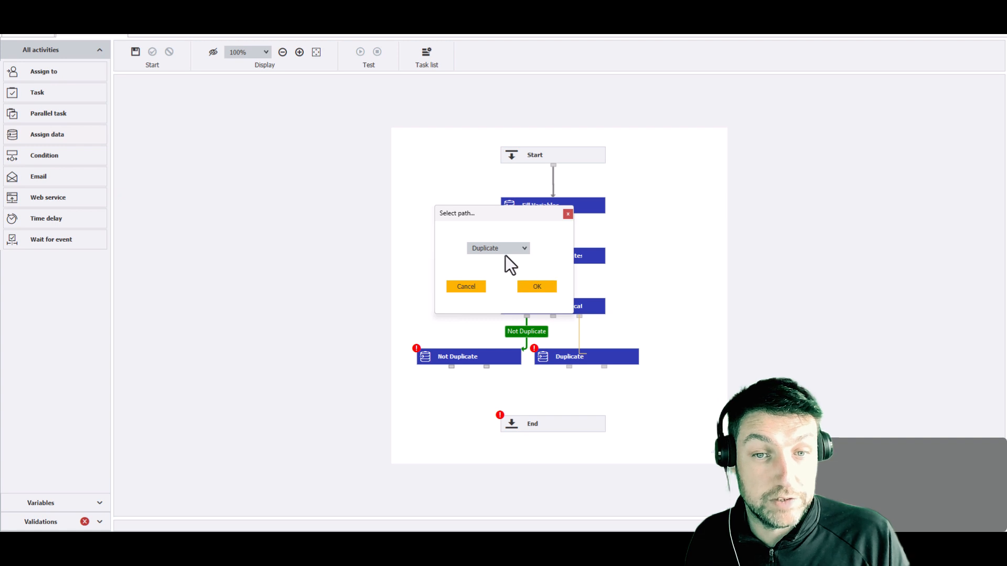
{"action": "left_click", "coordinate": [538, 290]}
{"action": "left_click_drag", "start_coordinate": [451, 366], "coordinate": [522, 425]}
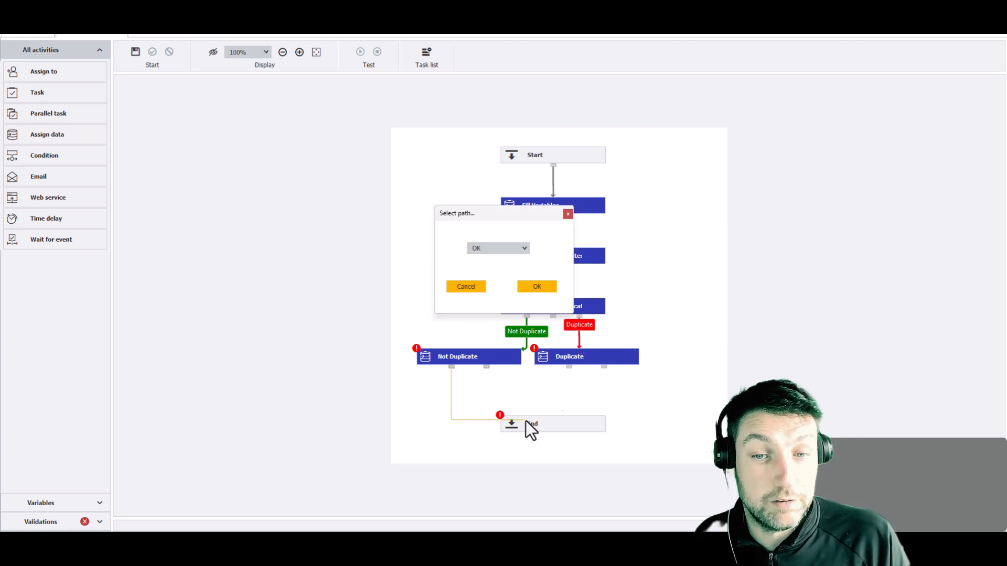
{"action": "left_click", "coordinate": [531, 288]}
{"action": "left_click_drag", "start_coordinate": [604, 367], "coordinate": [577, 423]}
{"action": "left_click", "coordinate": [537, 287]}
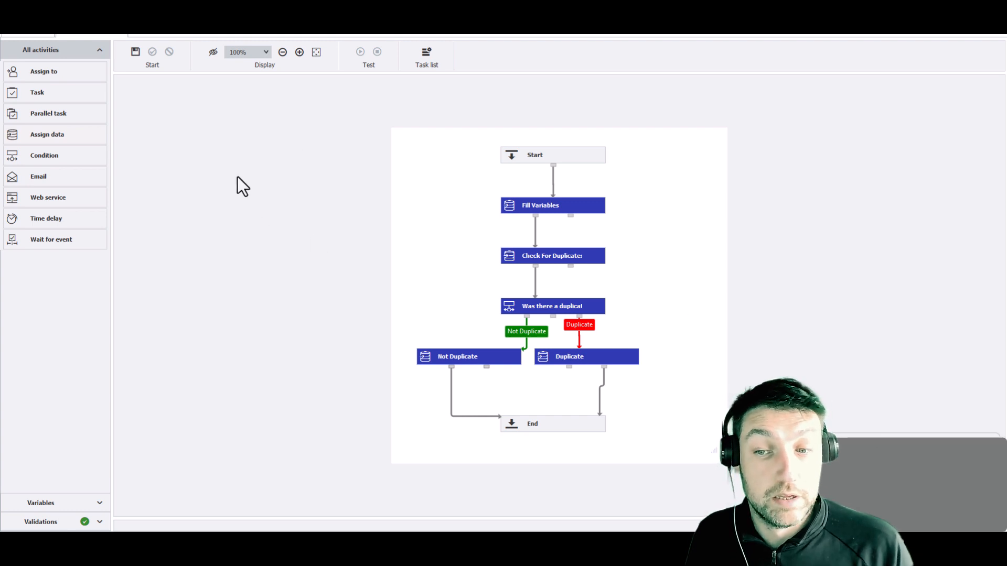
- Save and publish the Duplicate Check workflow despite the unconnected error exits, and return to the workflow list
{"action": "left_click", "coordinate": [134, 51]}
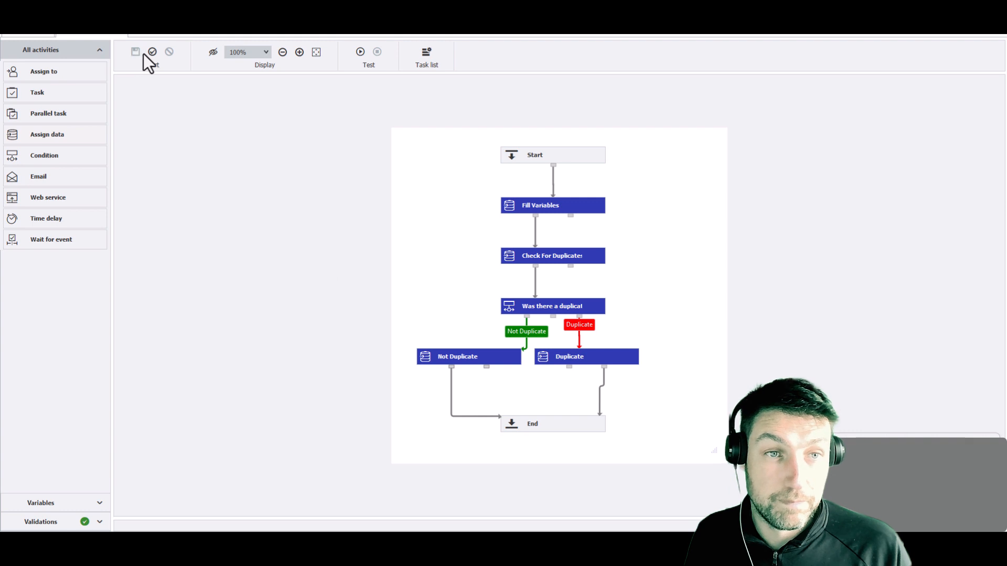
{"action": "left_click", "coordinate": [152, 52]}
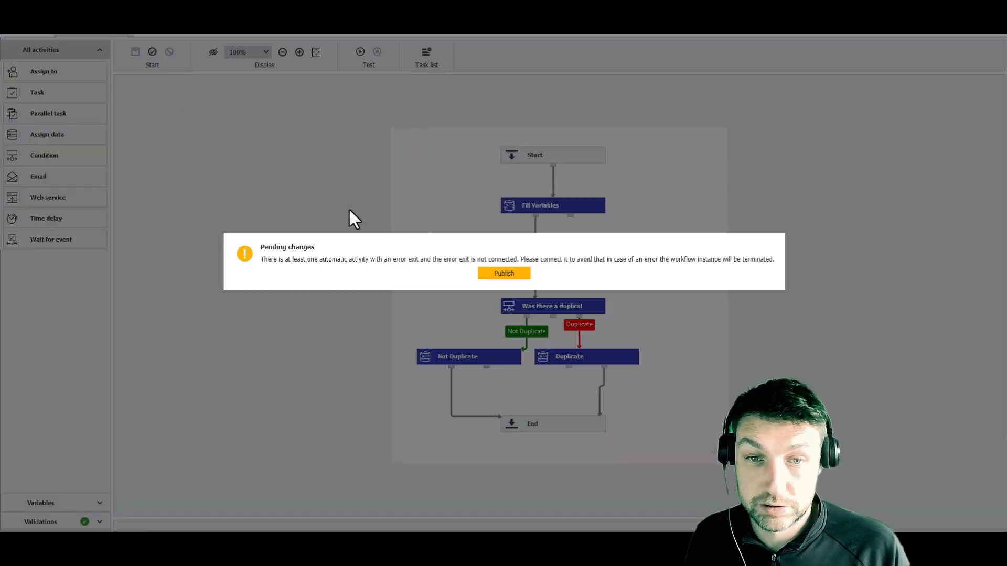
{"action": "left_click", "coordinate": [498, 272]}
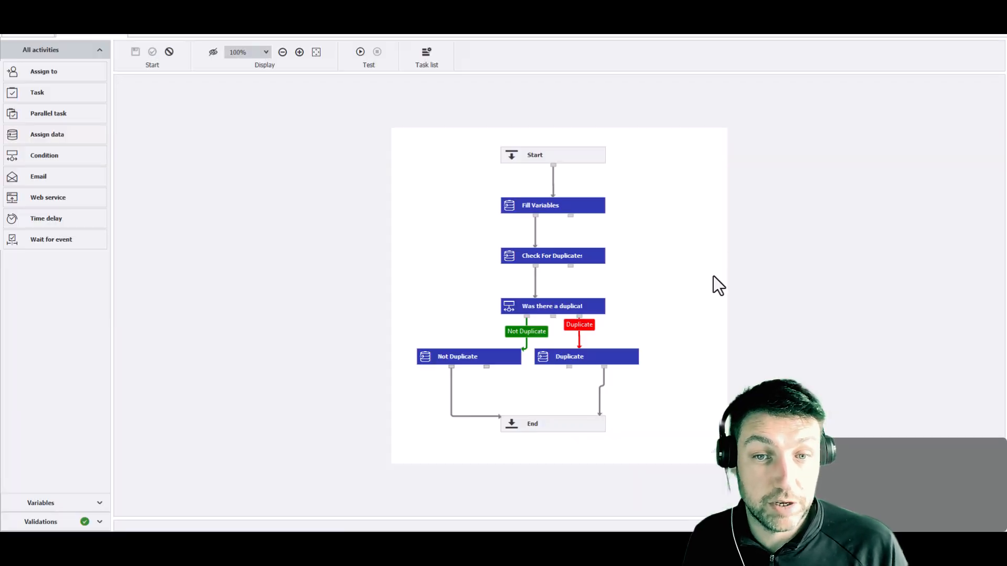
{"action": "left_click", "coordinate": [11, 32]}
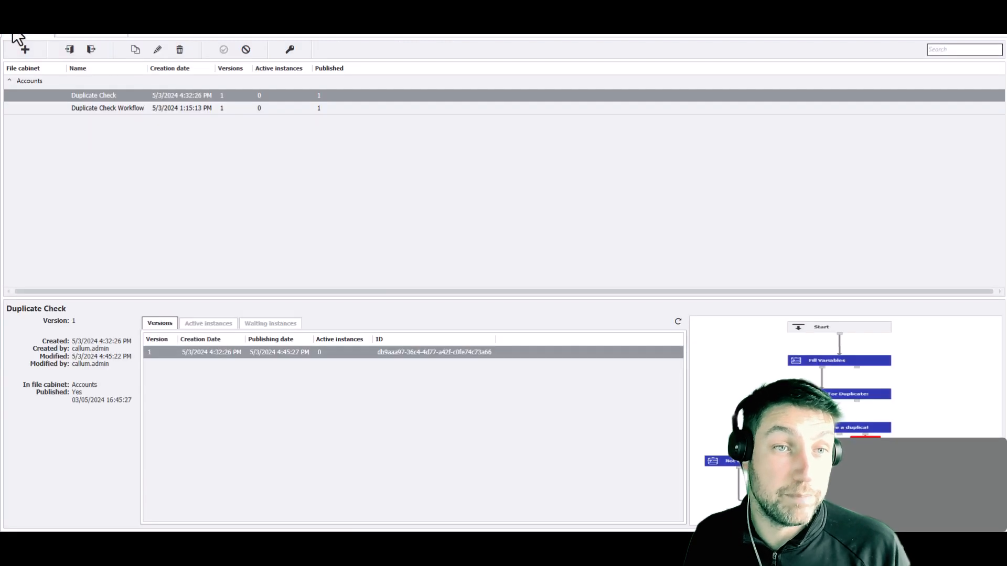
- Deactivate the older Duplicate Check Workflow in the Accounts file cabinet's workflow list
{"action": "left_click", "coordinate": [115, 107]}
{"action": "left_click", "coordinate": [245, 49]}
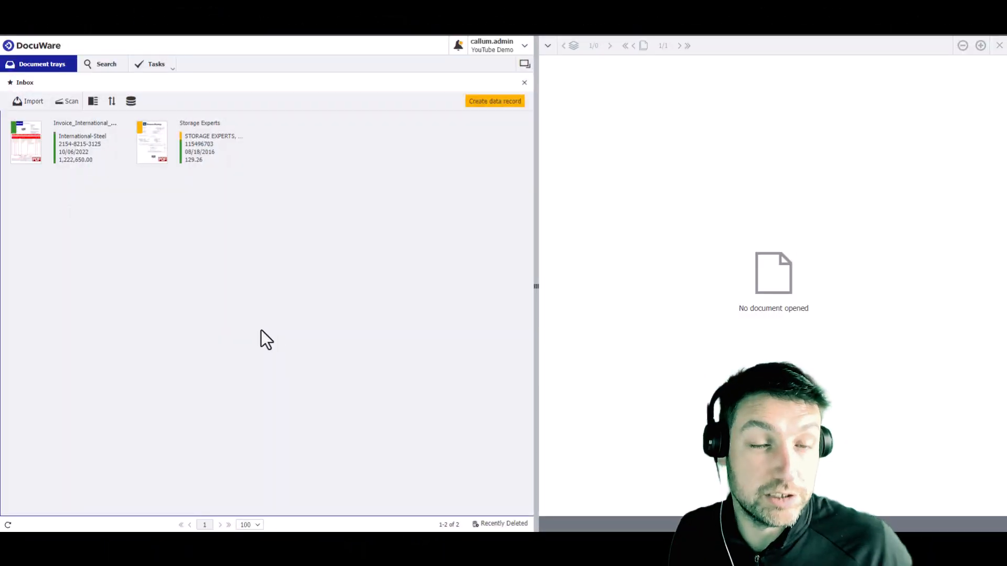
- Store the International-Steel and Storage Experts invoices from the Inbox tray in the Accounts file cabinet with their prefilled index values
{"action": "left_click", "coordinate": [62, 150]}
{"action": "left_click", "coordinate": [512, 104]}
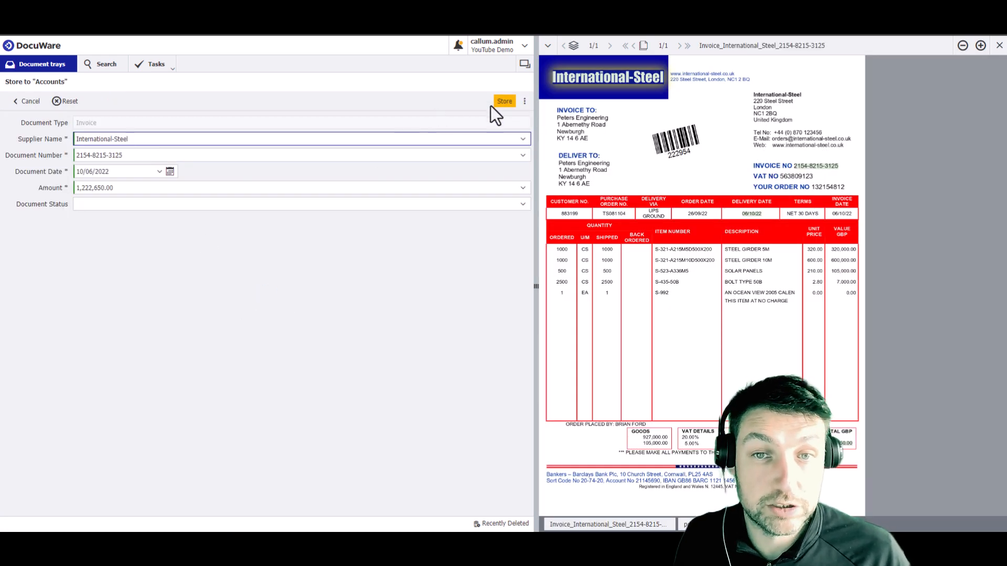
{"action": "left_click", "coordinate": [503, 102]}
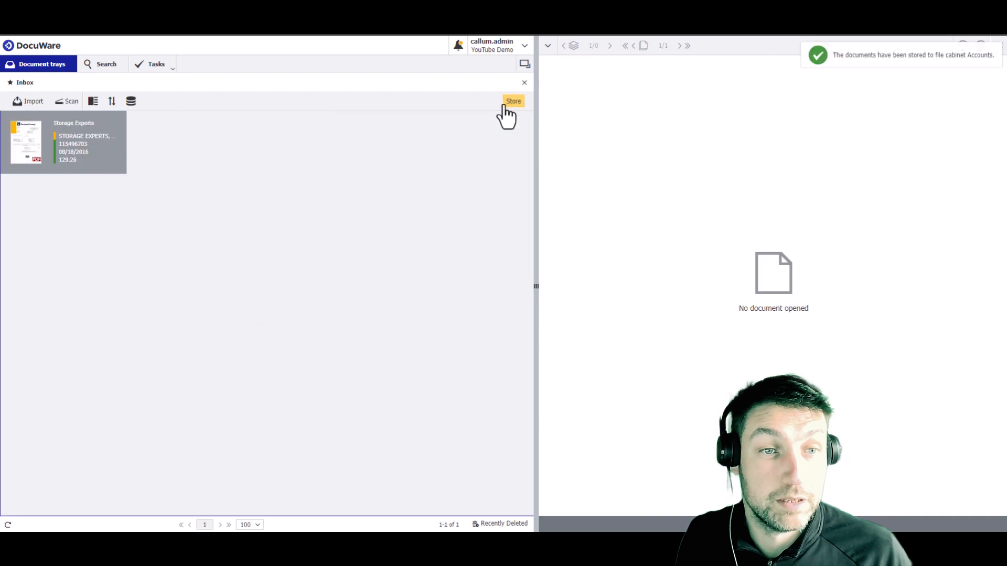
{"action": "left_click", "coordinate": [61, 155]}
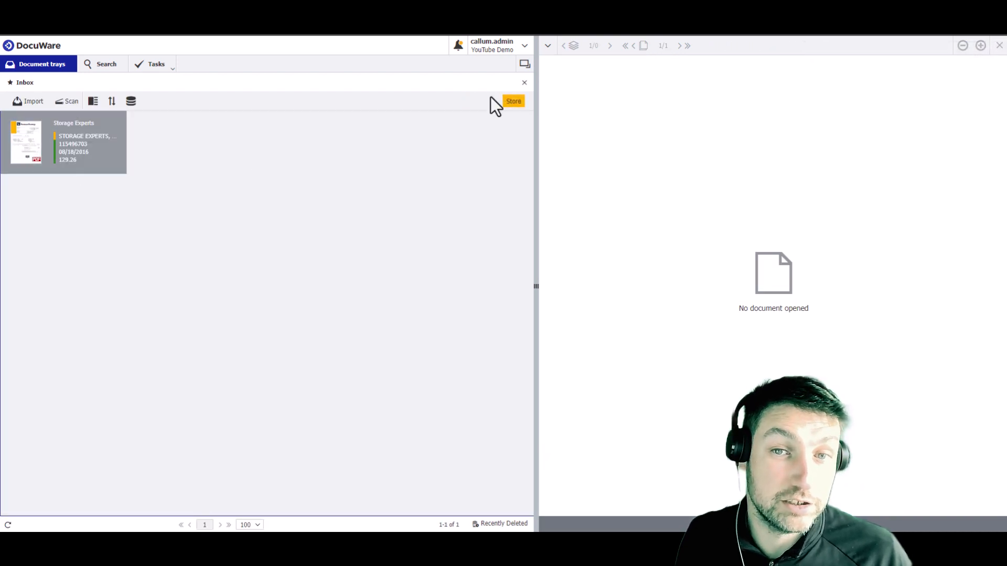
{"action": "left_click", "coordinate": [516, 104]}
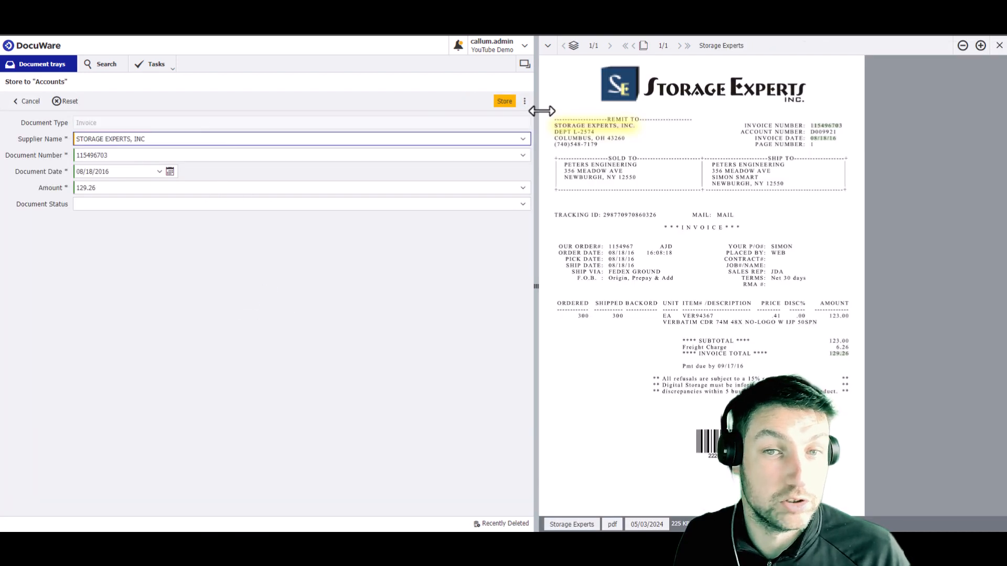
{"action": "left_click", "coordinate": [505, 101]}
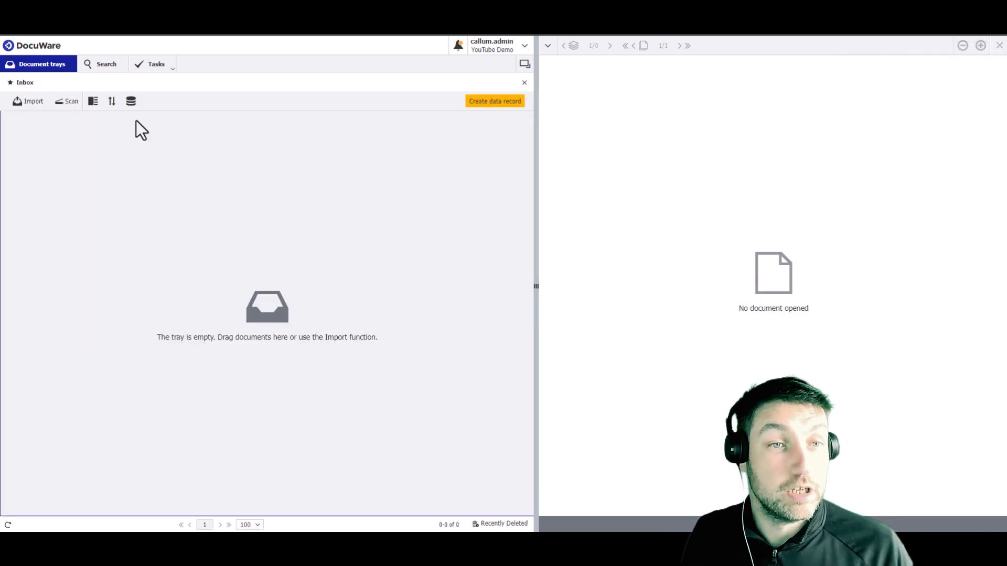
- Search the Accounts file cabinet and check the Document Status of the newly stored International-Steel and Storage Experts invoices
{"action": "left_click", "coordinate": [102, 65]}
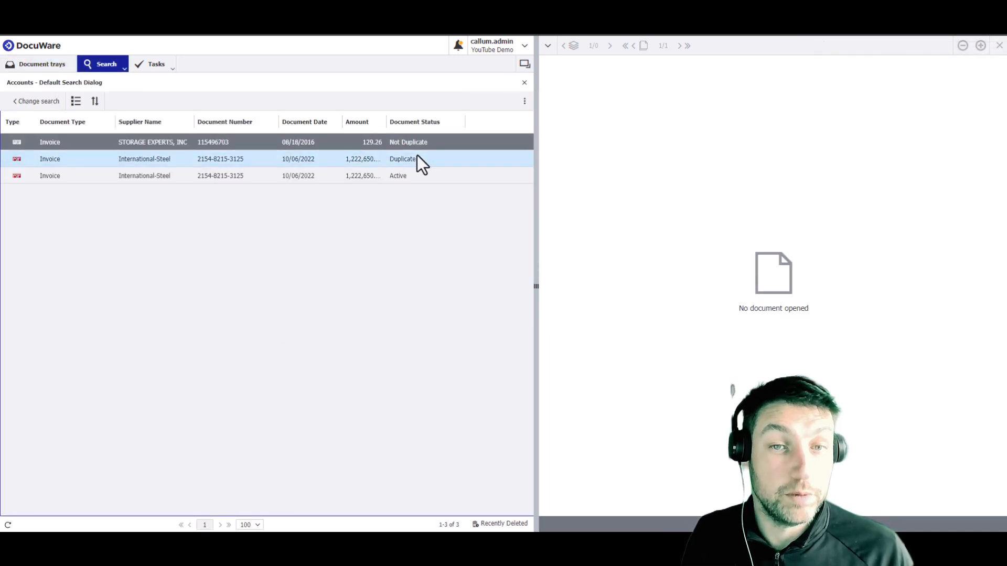
{"action": "left_click", "coordinate": [389, 156]}
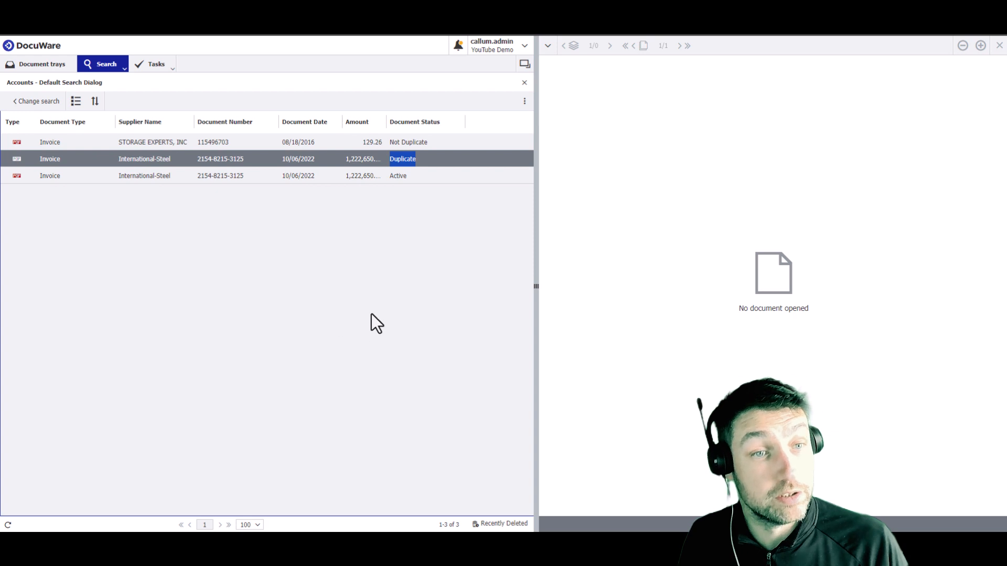
{"action": "left_click", "coordinate": [392, 144]}
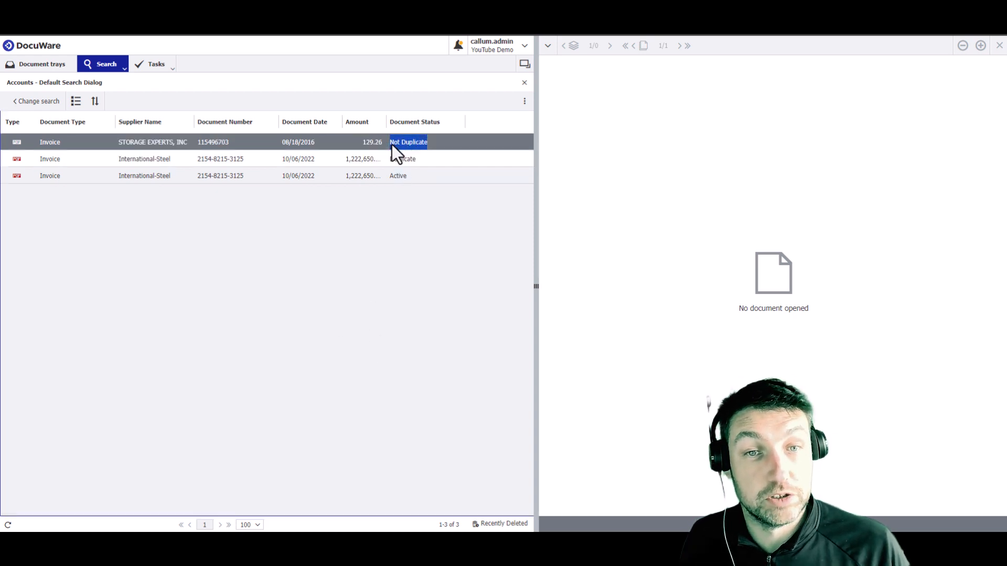